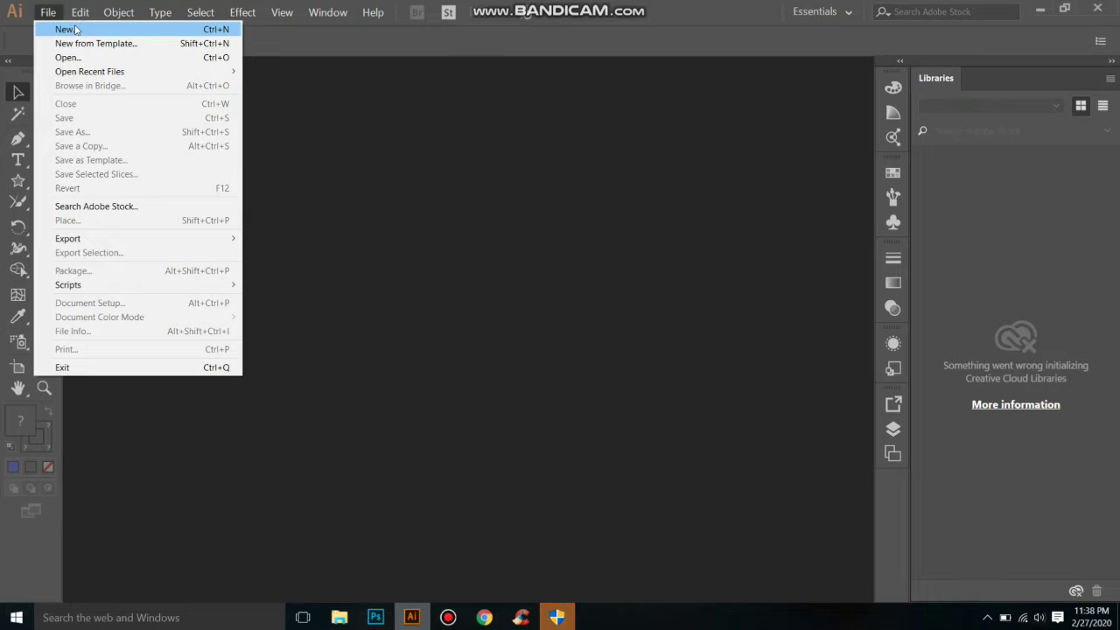
Create a new landscape document of 1366 x 768 px in RGB color mode.
click(75, 29)
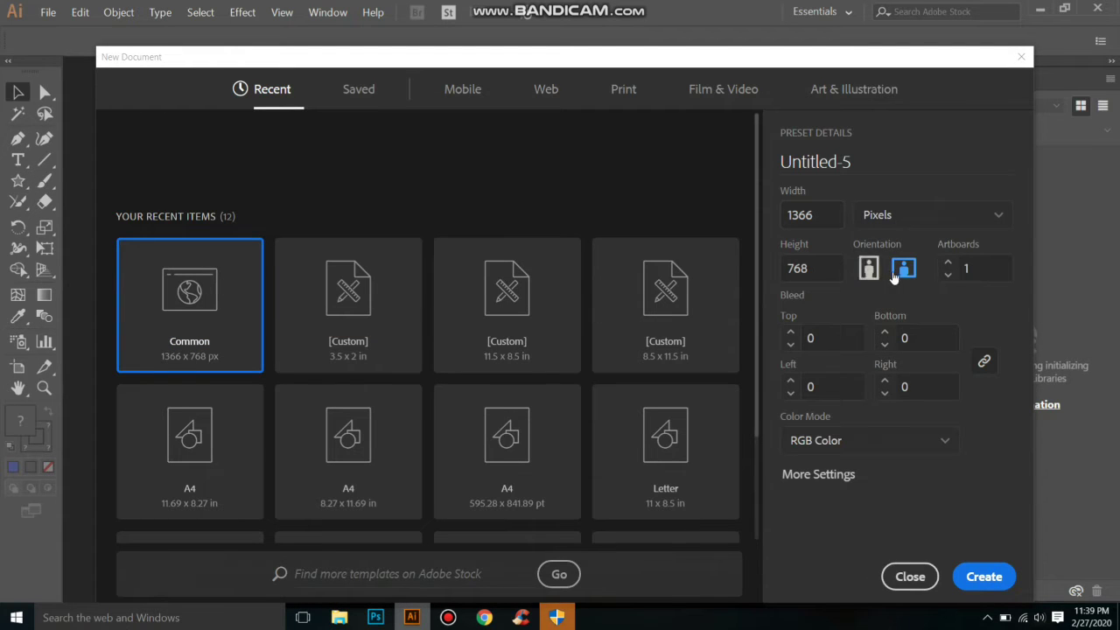
click(984, 578)
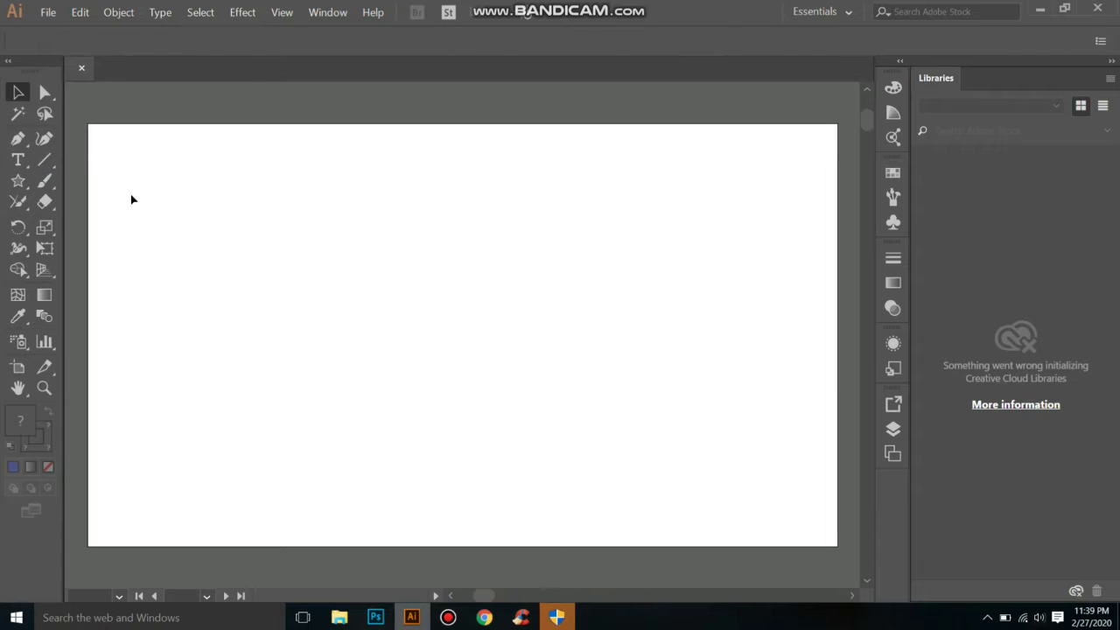
Add two separate text objects on the artboard reading "home" and "of graphic", one above the other.
click(18, 160)
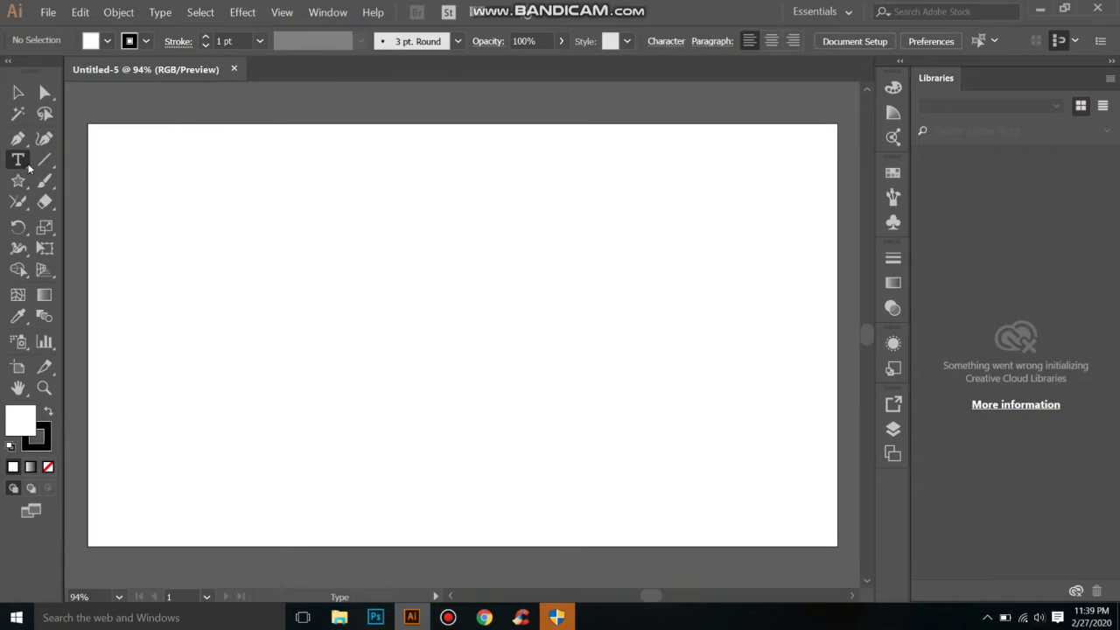
click(380, 267)
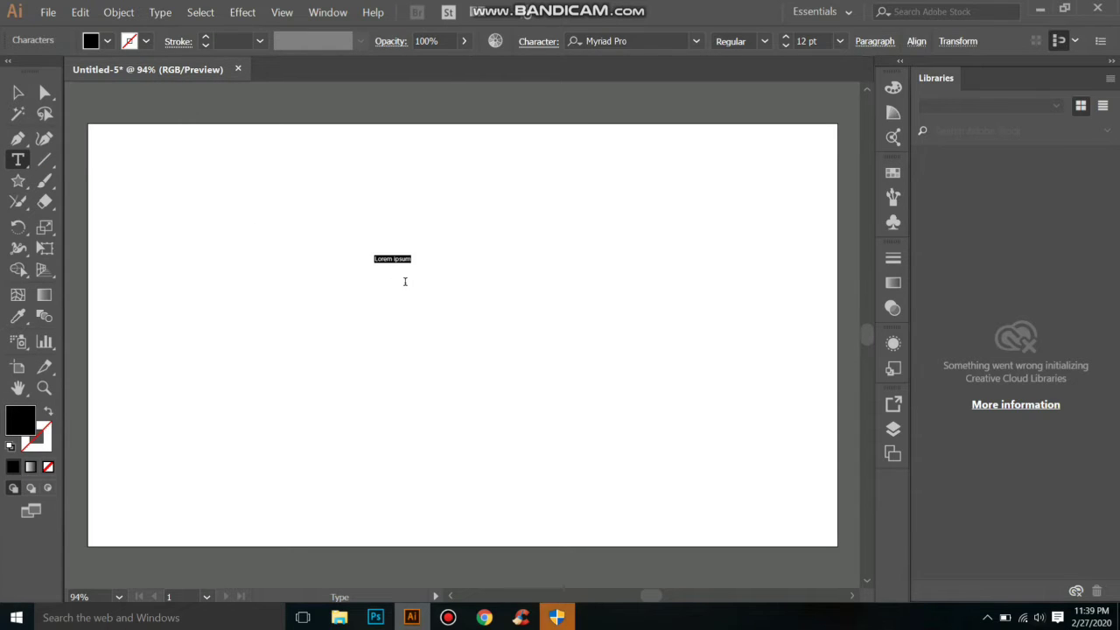
text(home)
key(Escape)
click(368, 280)
Select both text objects and scale them up together to about 116 pt.
click(17, 92)
drag(330, 219, 409, 362)
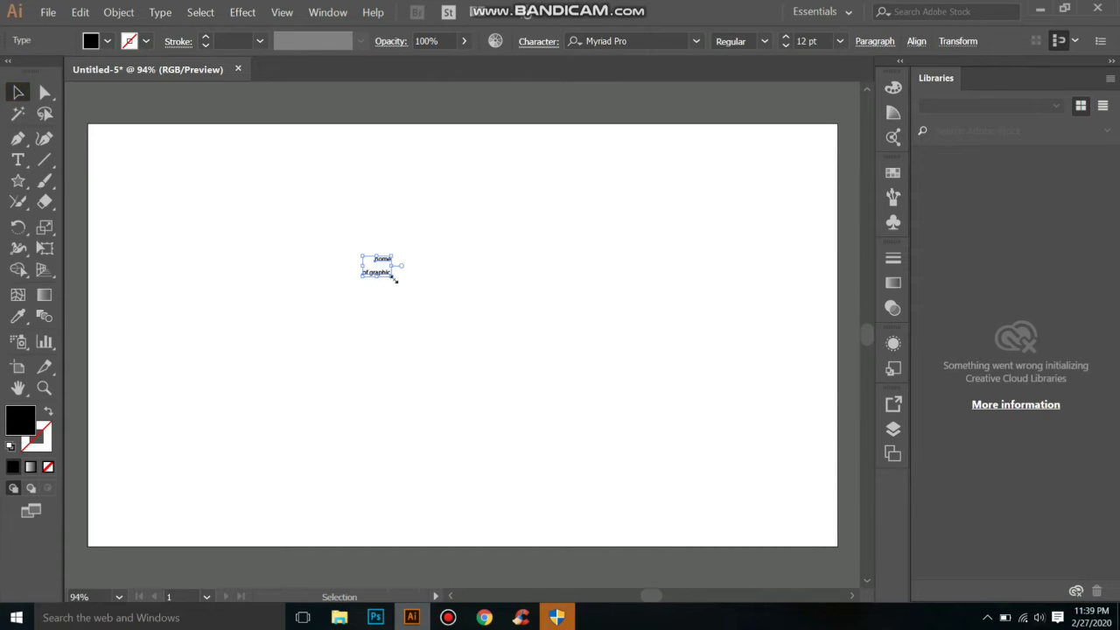
drag(392, 277, 517, 367)
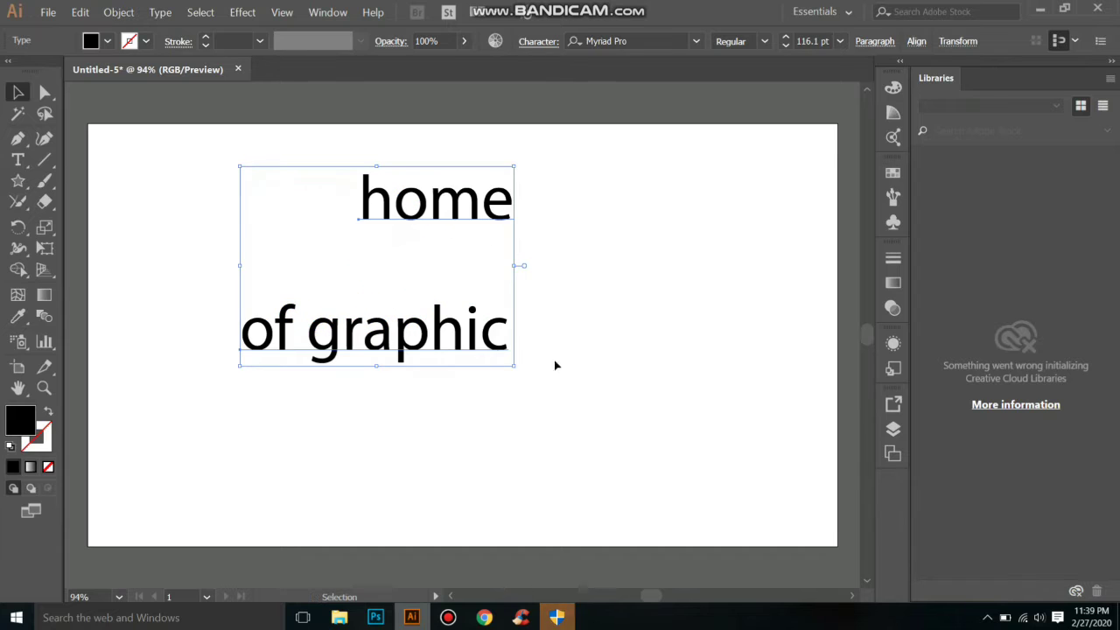
Change the case of both text objects to UPPERCASE.
click(172, 14)
mouse_move(205, 213)
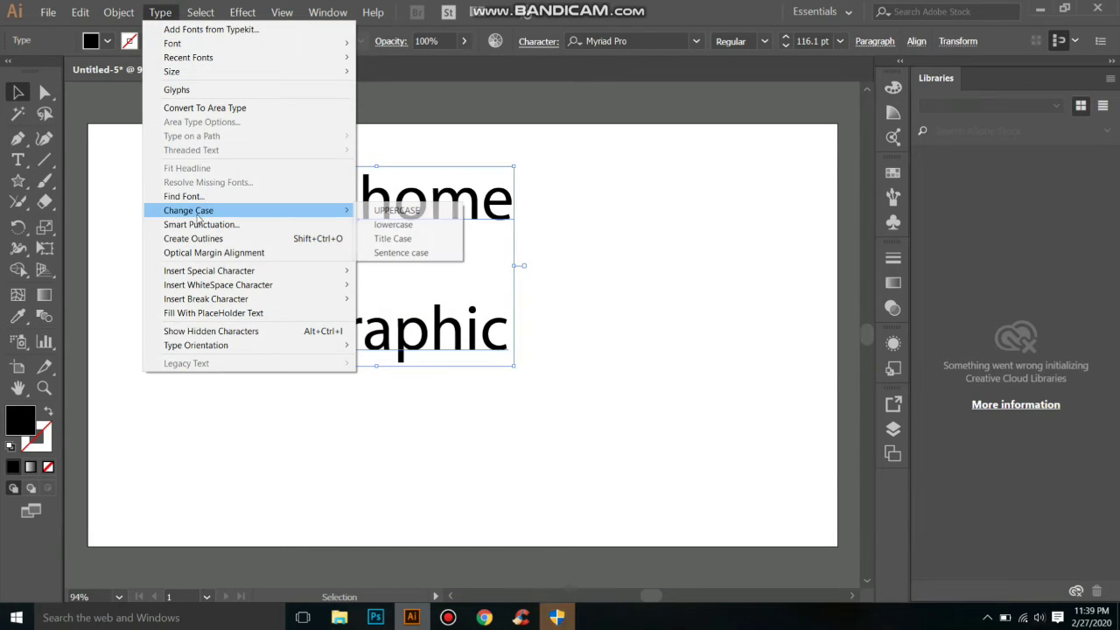
click(411, 217)
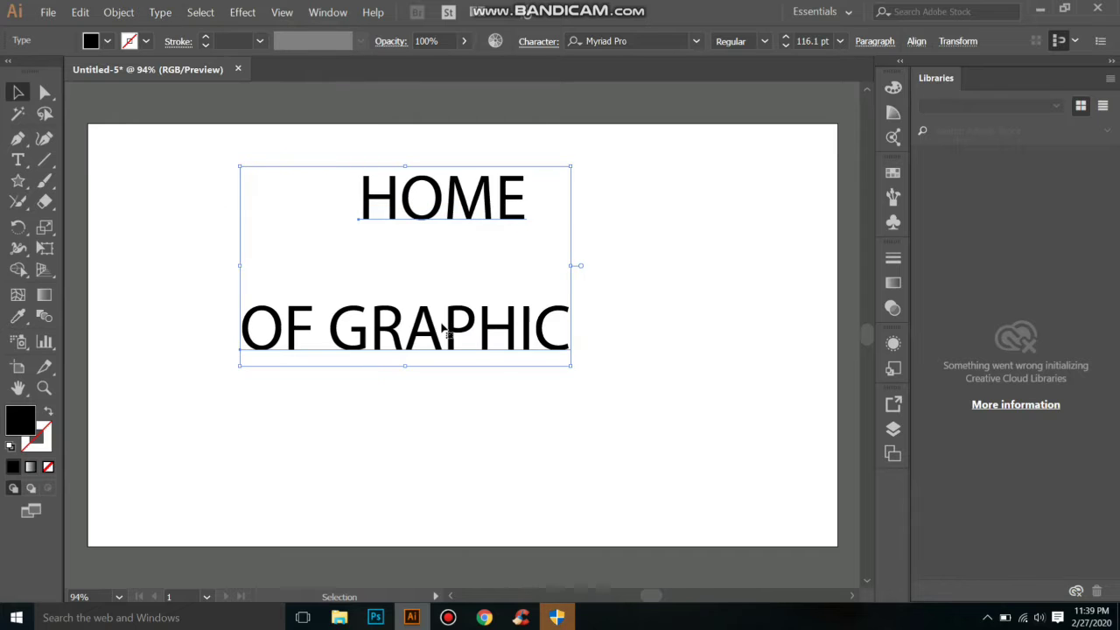
click(211, 208)
Move OF GRAPHIC to the lower part of the artboard and enlarge HOME above it to about 244 pt.
drag(333, 335, 421, 440)
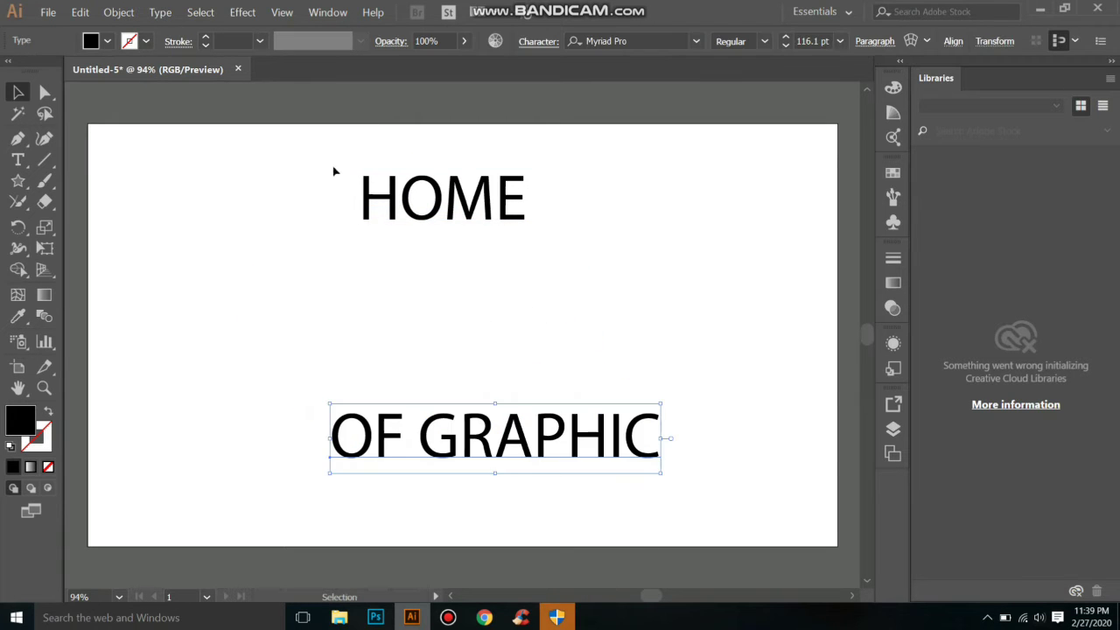
click(494, 217)
drag(494, 217, 613, 364)
click(696, 269)
drag(241, 219, 382, 323)
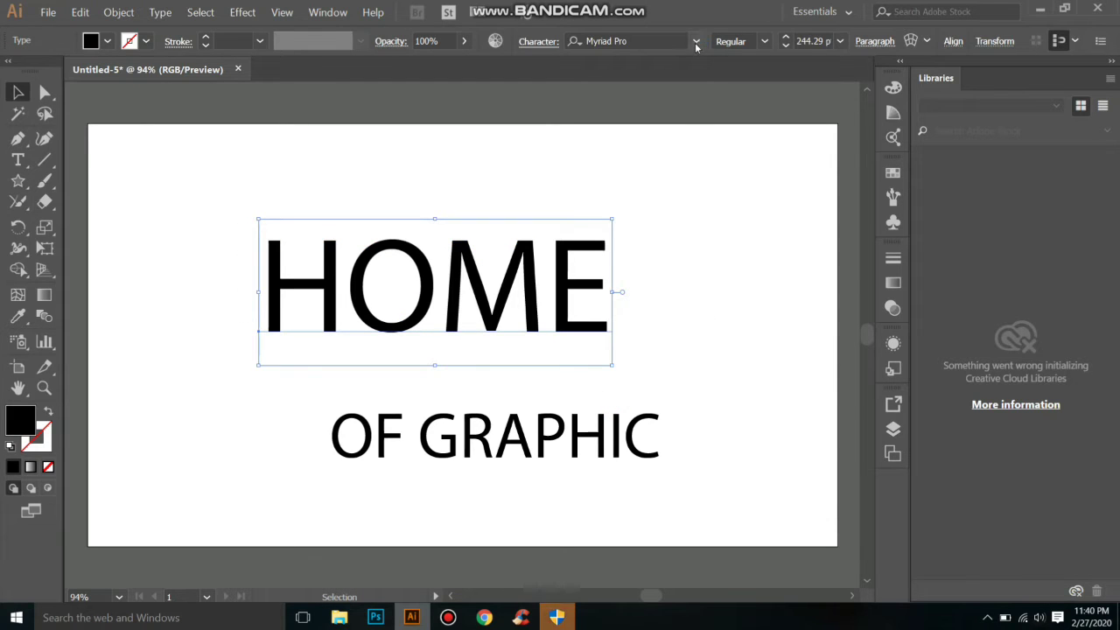
Set the HOME text to Poppins Medium and scale it up to about 316 pt.
click(696, 43)
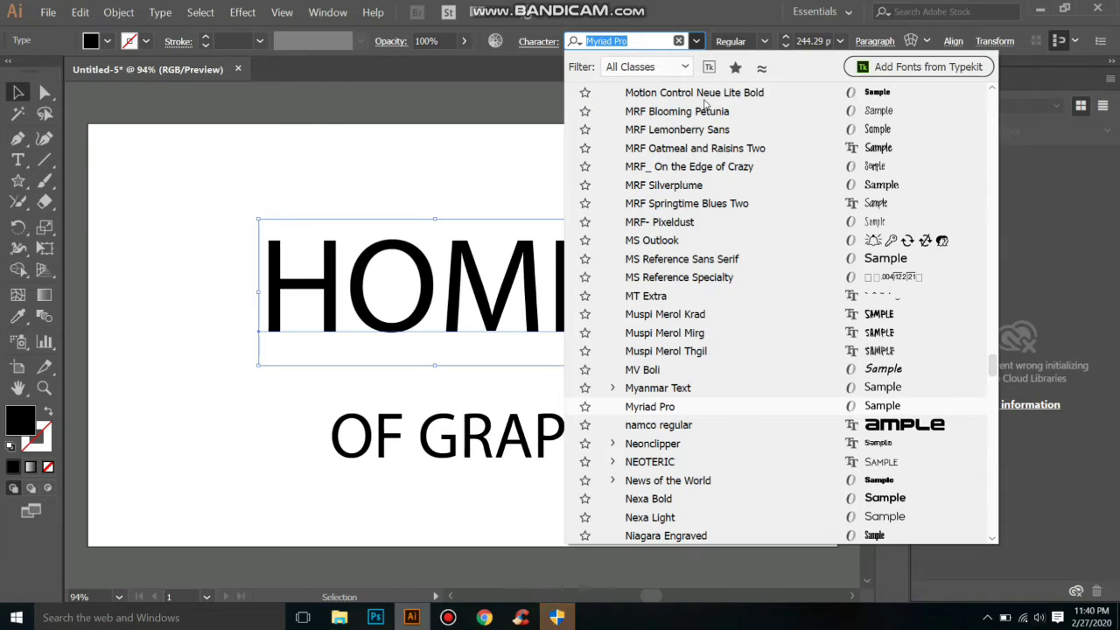
text(popp)
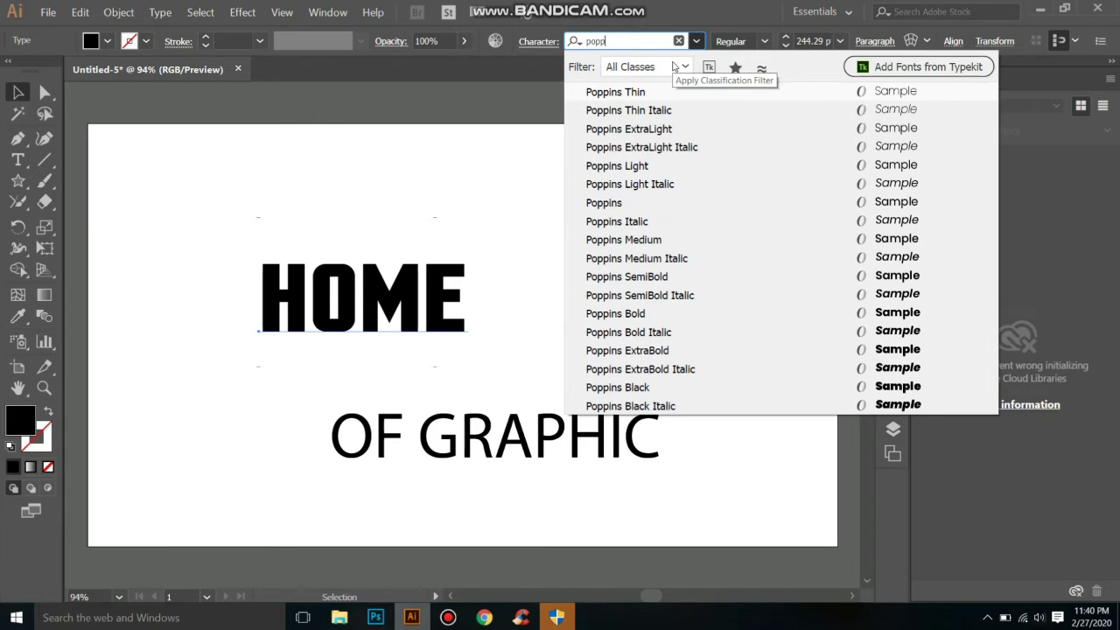
click(651, 238)
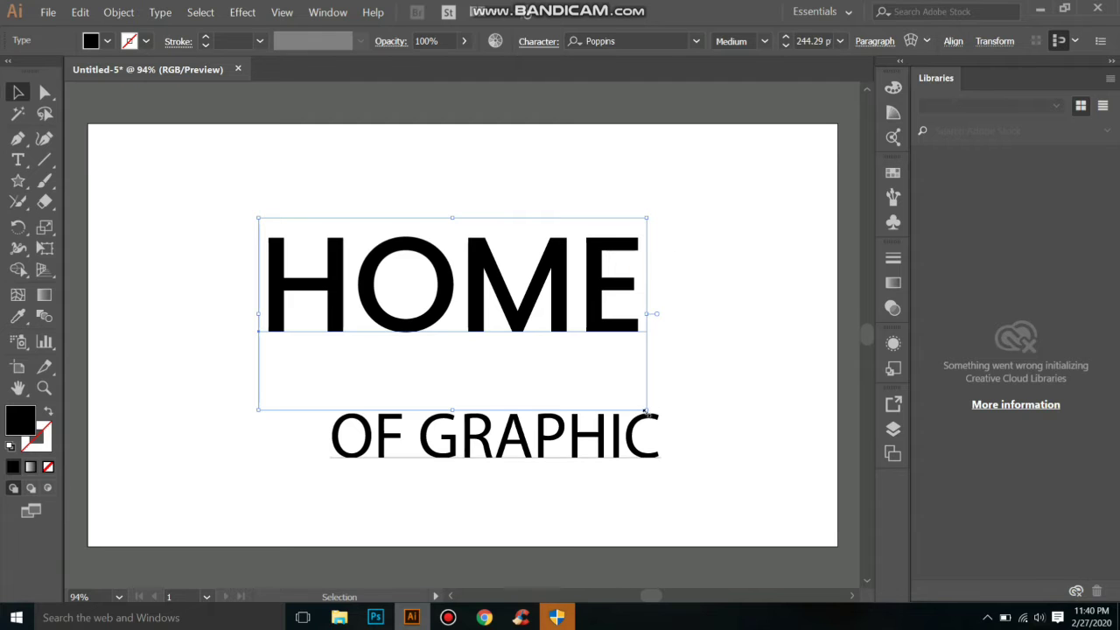
drag(646, 409, 704, 437)
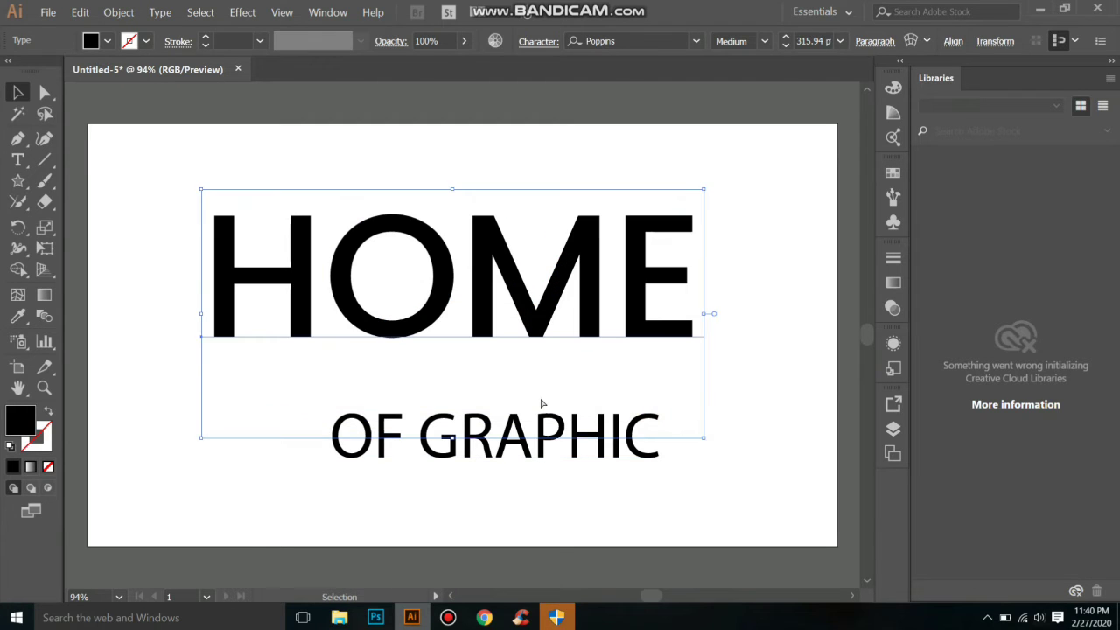
key(ctrl)
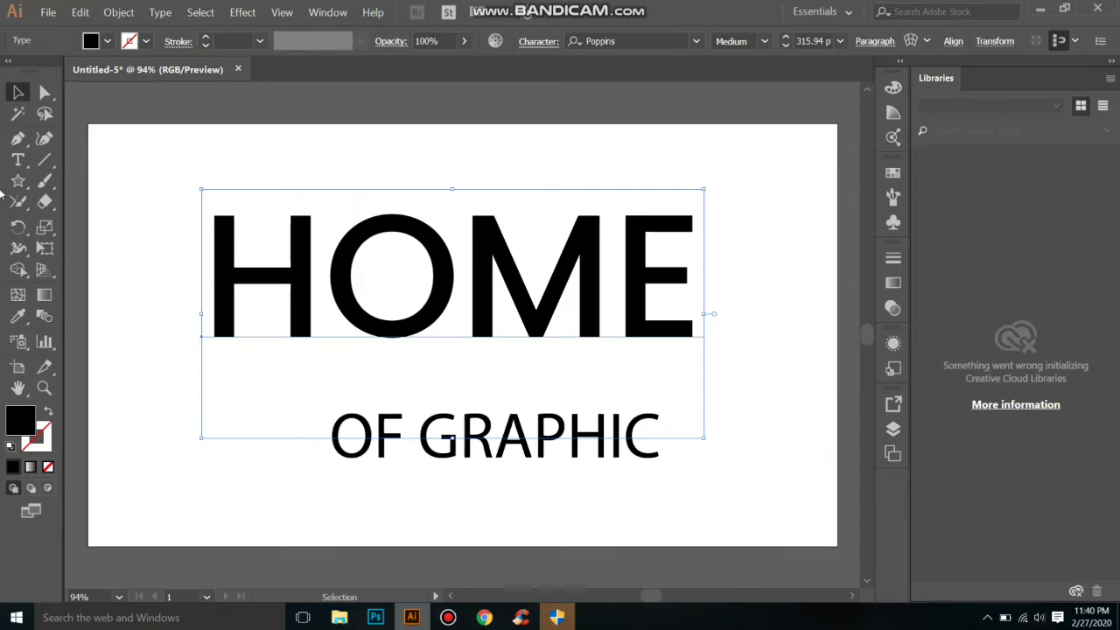
key(t)
click(371, 152)
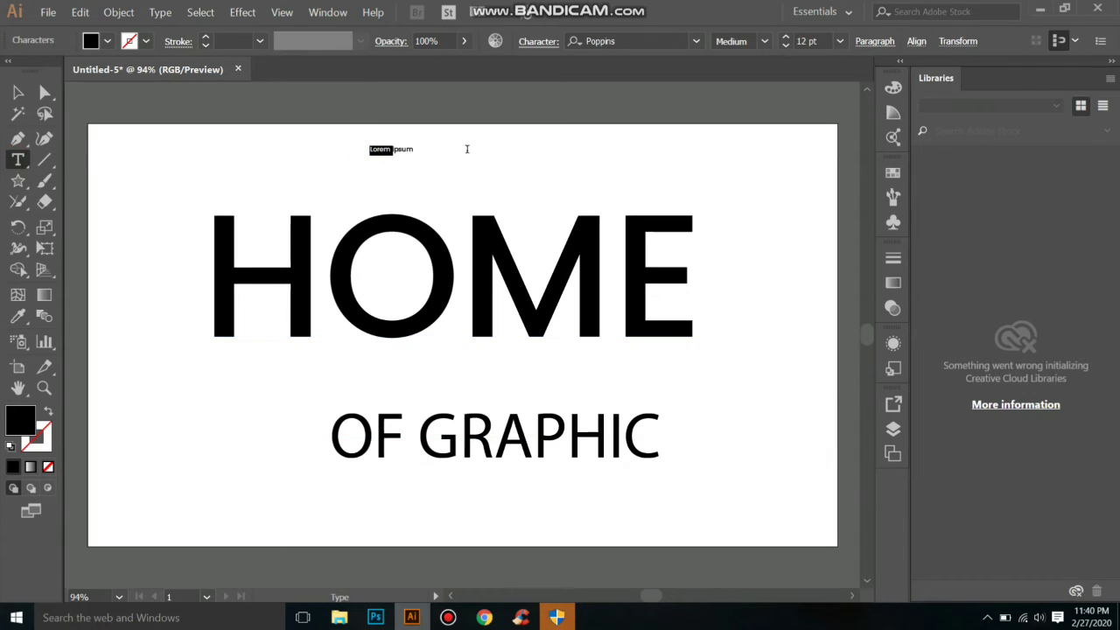
click(17, 93)
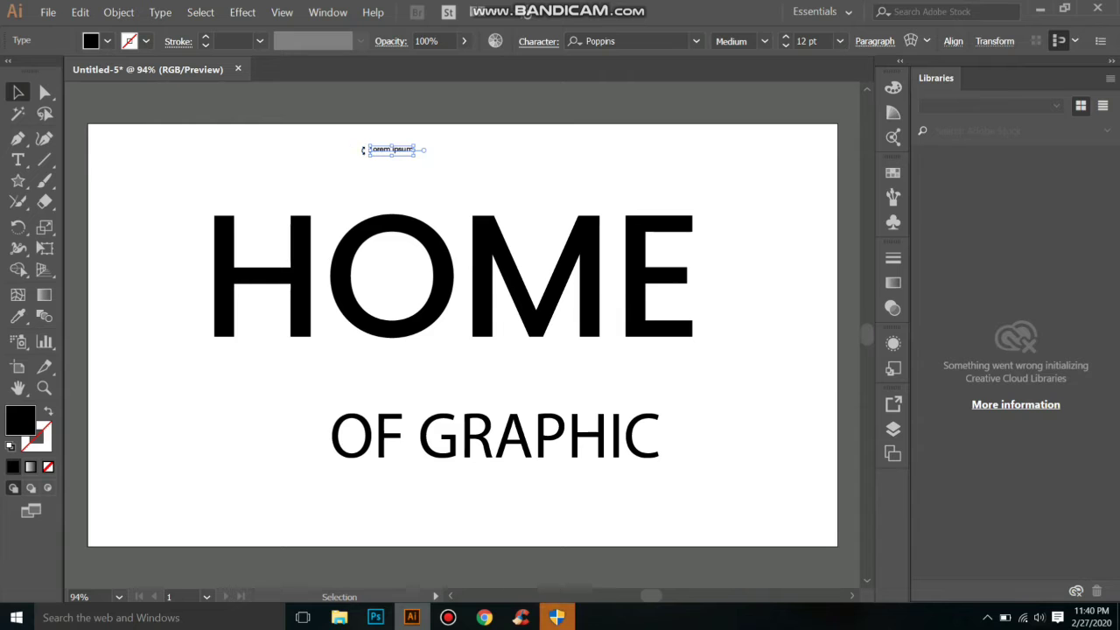
key(Delete)
click(16, 158)
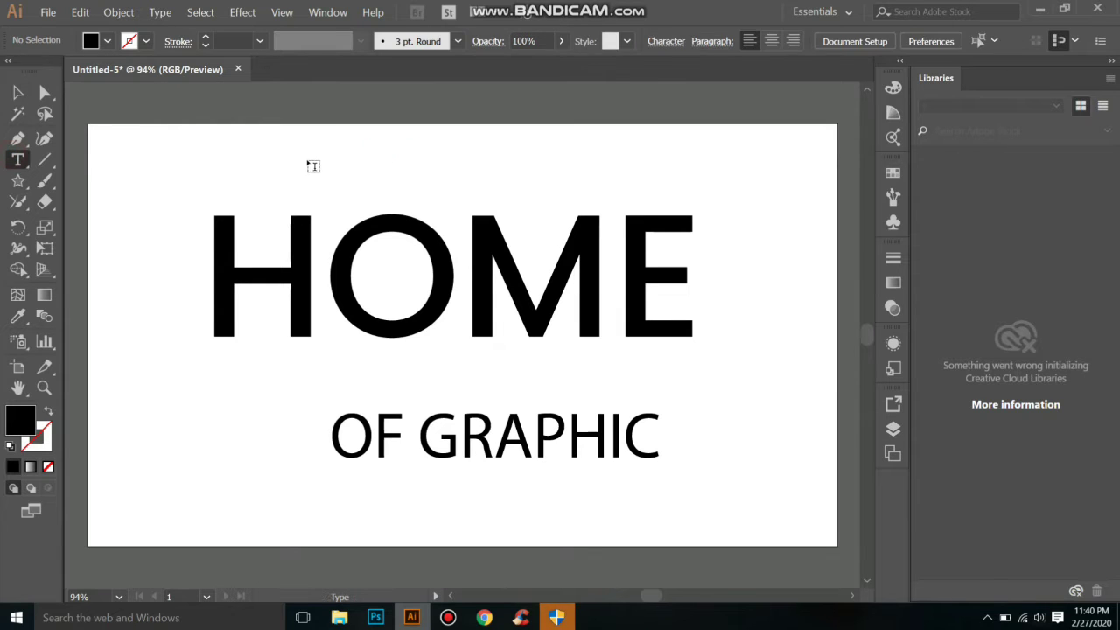
click(308, 160)
click(371, 163)
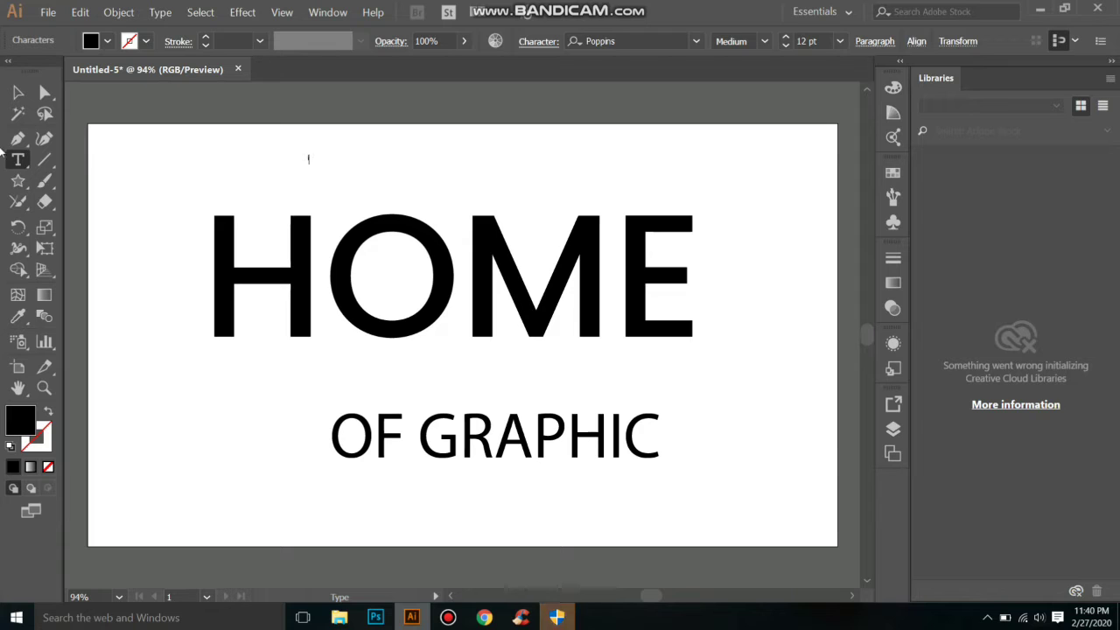
click(19, 92)
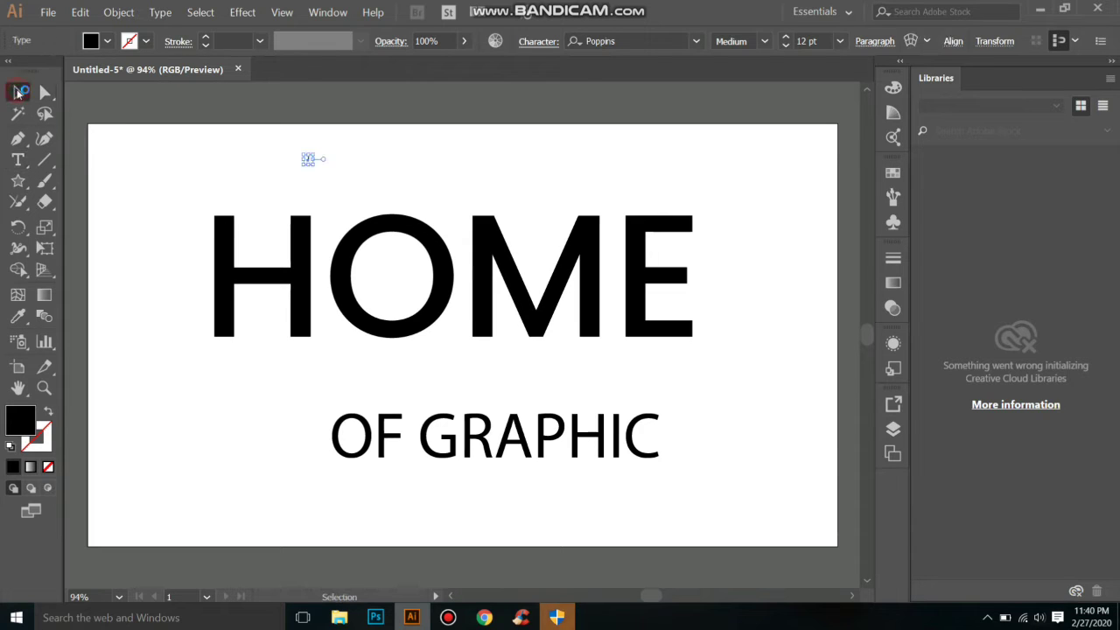
click(17, 317)
click(230, 272)
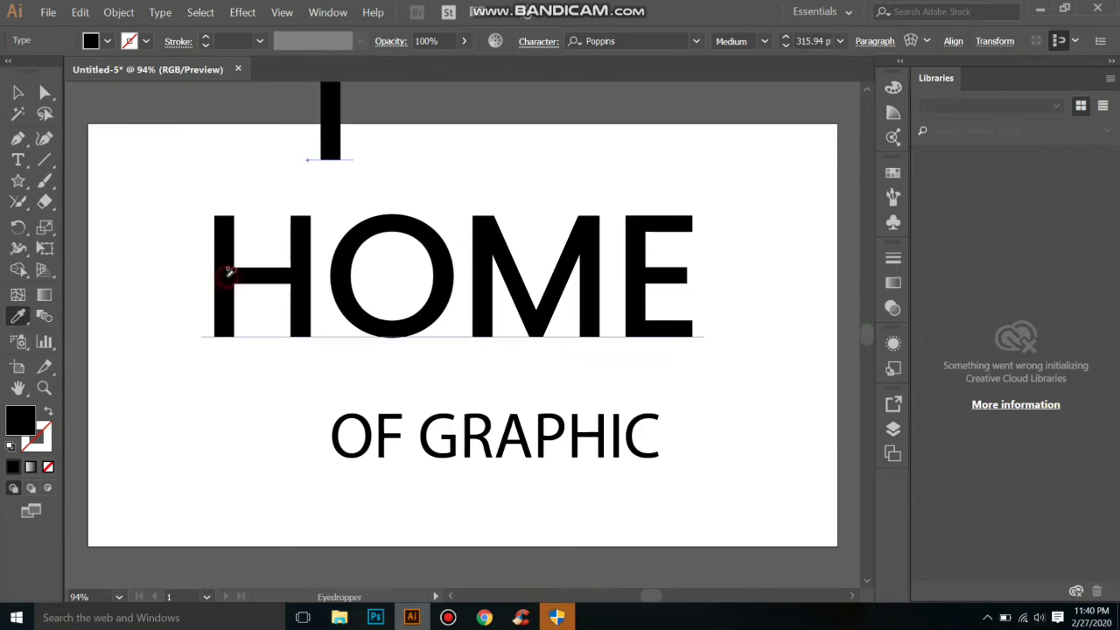
key(v)
key(Return)
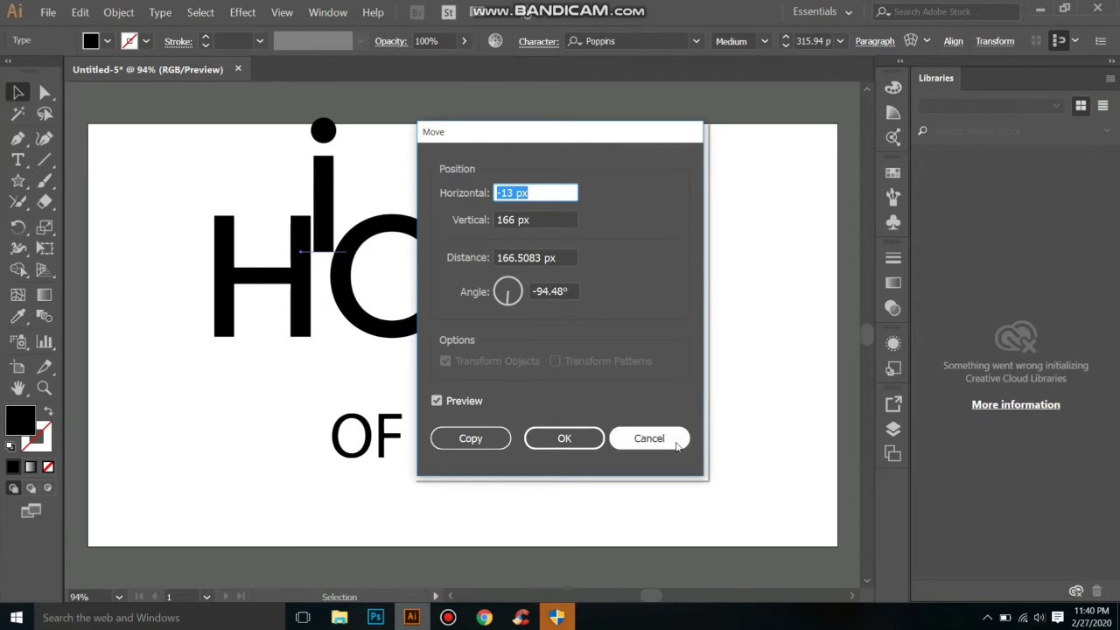
click(650, 439)
click(437, 193)
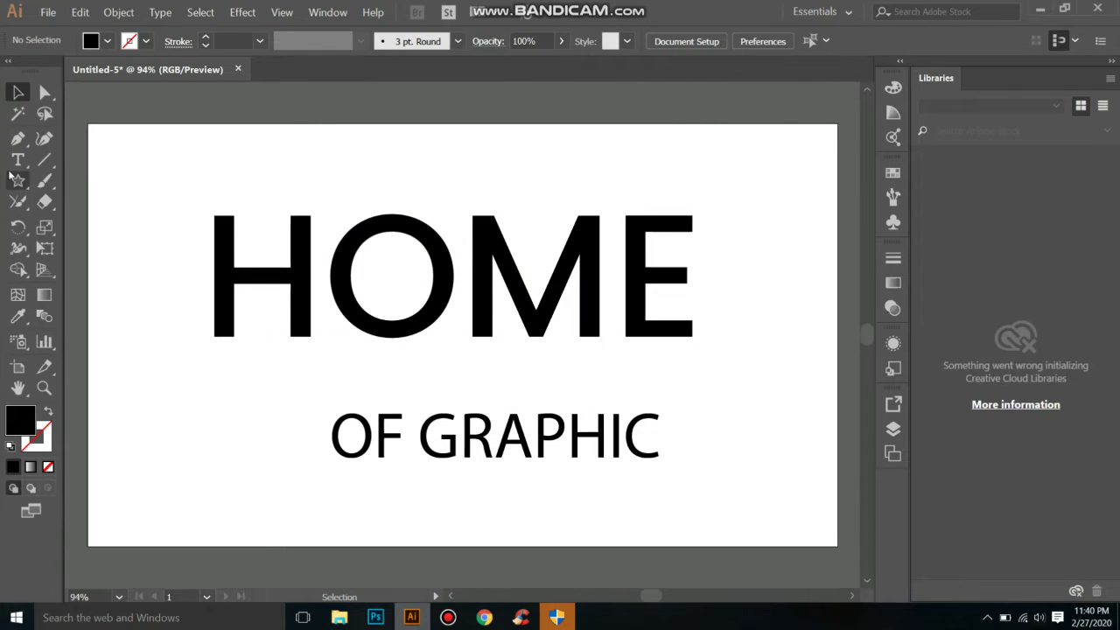
Add a separate text letter "I" in Poppins Medium and place it beside the H of HOME, on its outer side.
click(18, 159)
click(315, 166)
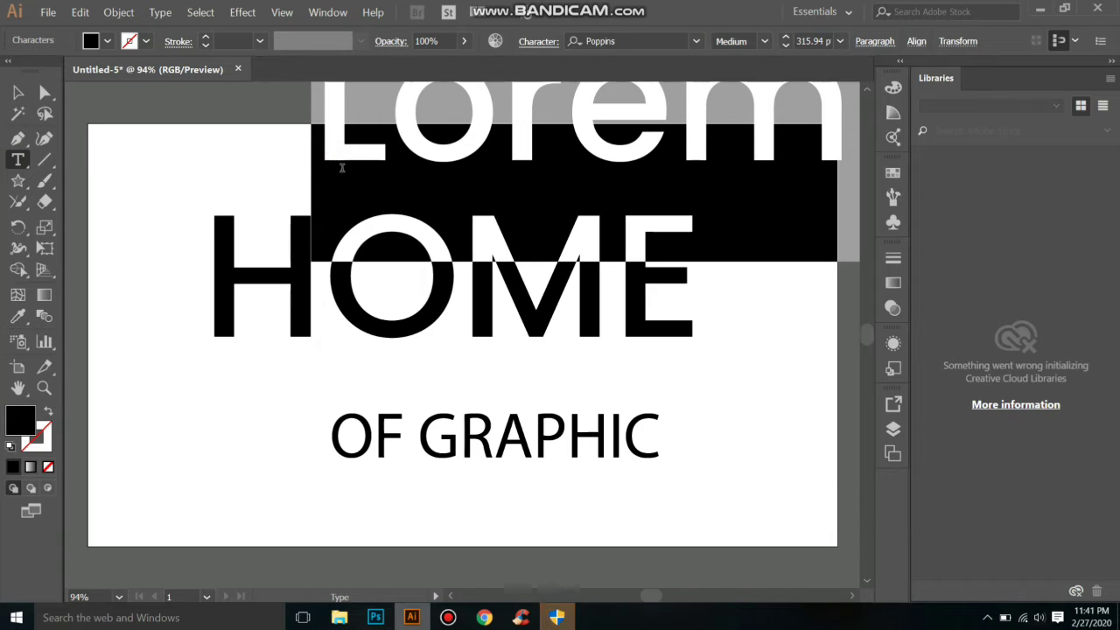
text(I)
key(Escape)
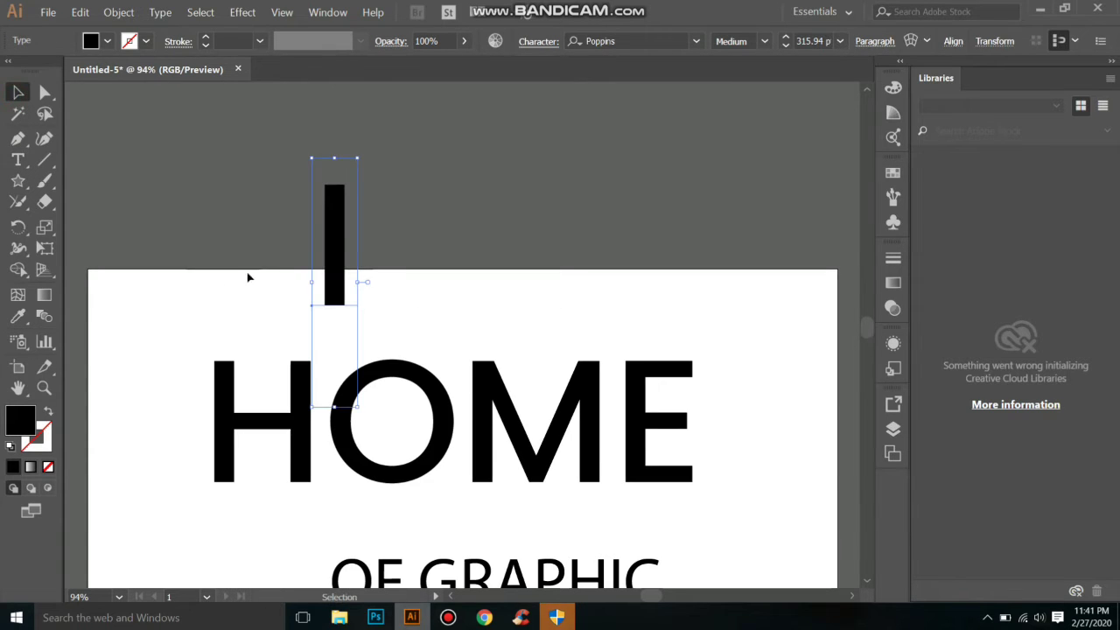
mouse_move(338, 296)
mouse_down()
mouse_move(226, 472)
mouse_move(144, 448)
mouse_up()
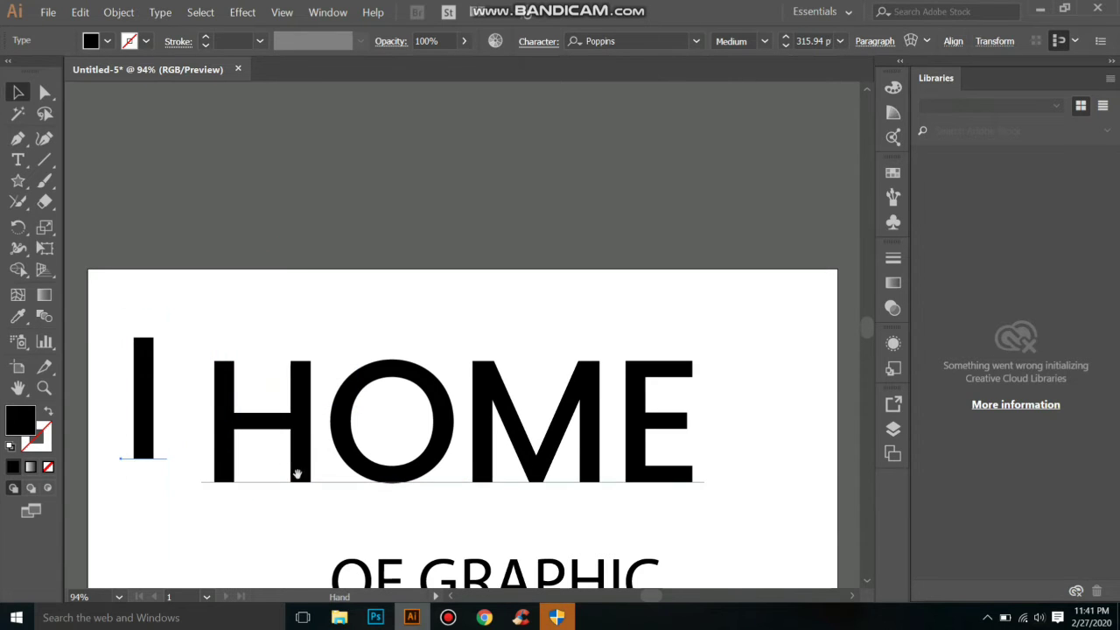
Select the letter I together with HOME and expand both texts into outlines.
scroll(331, 376, down, 2)
drag(120, 280, 426, 376)
click(119, 12)
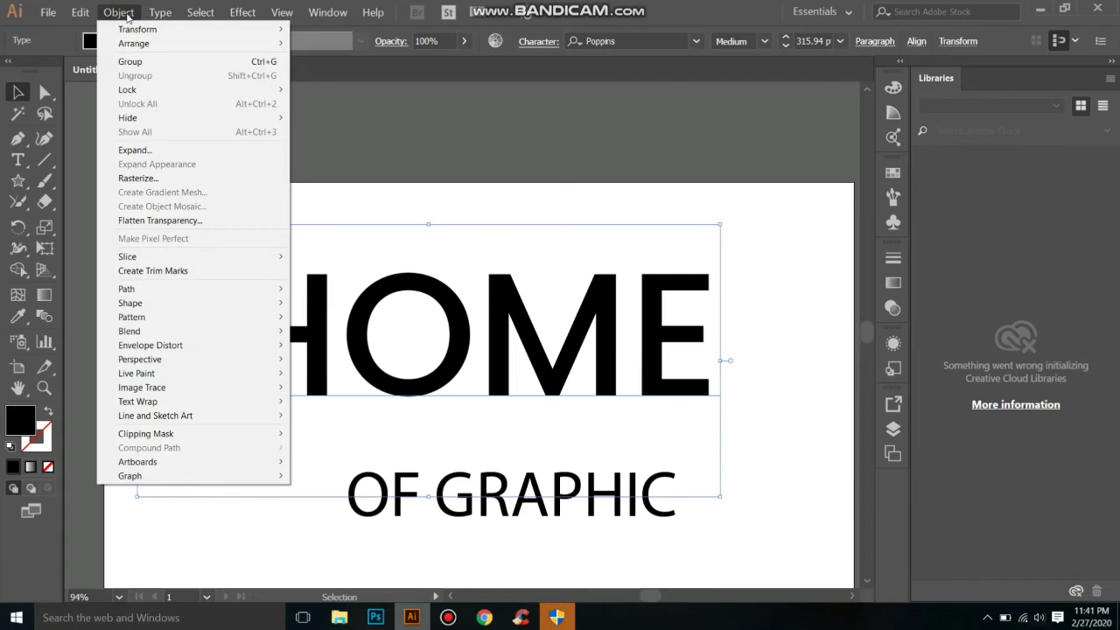
click(154, 151)
click(515, 403)
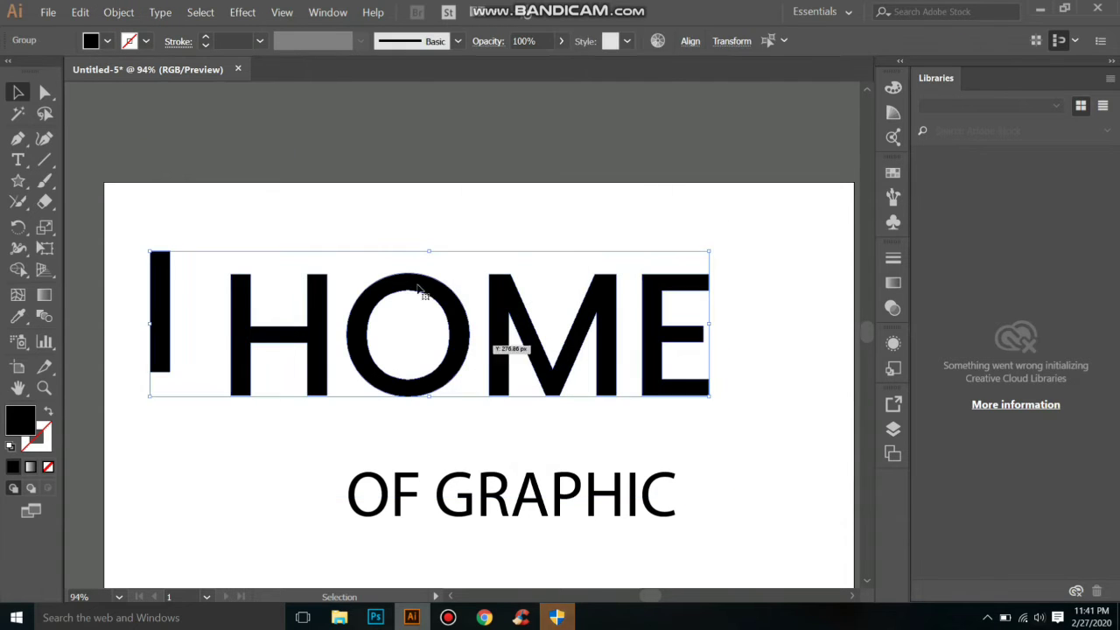
click(332, 196)
Ungroup the expanded HOME outlines into individual letters.
right_click(315, 326)
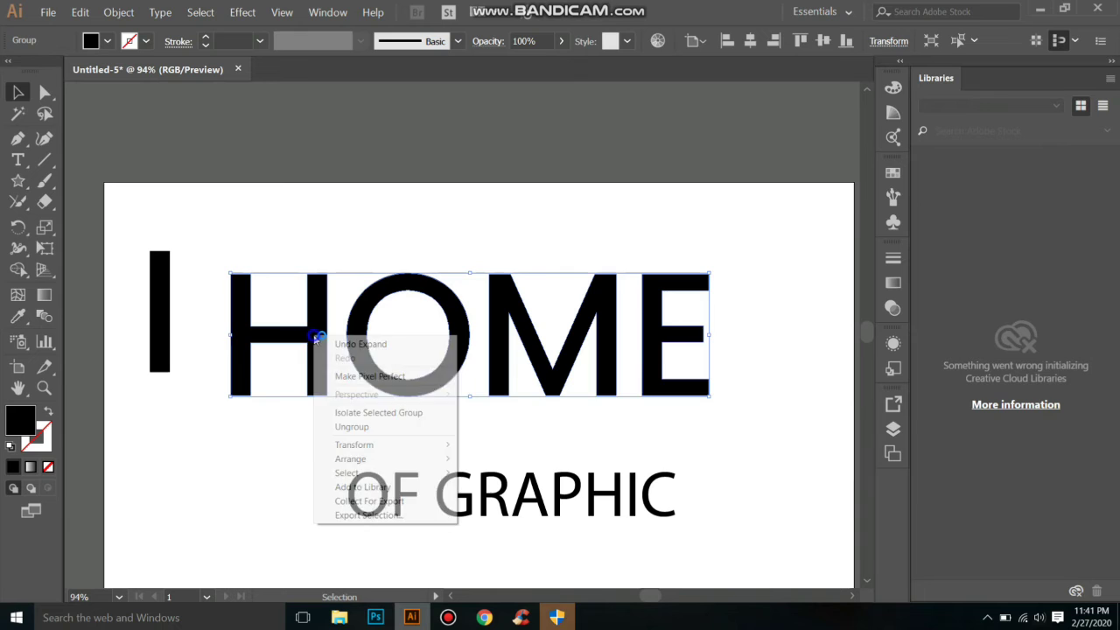
click(362, 427)
click(320, 445)
Move the letter I exactly onto the first vertical stem of the H.
scroll(320, 445, up, 2)
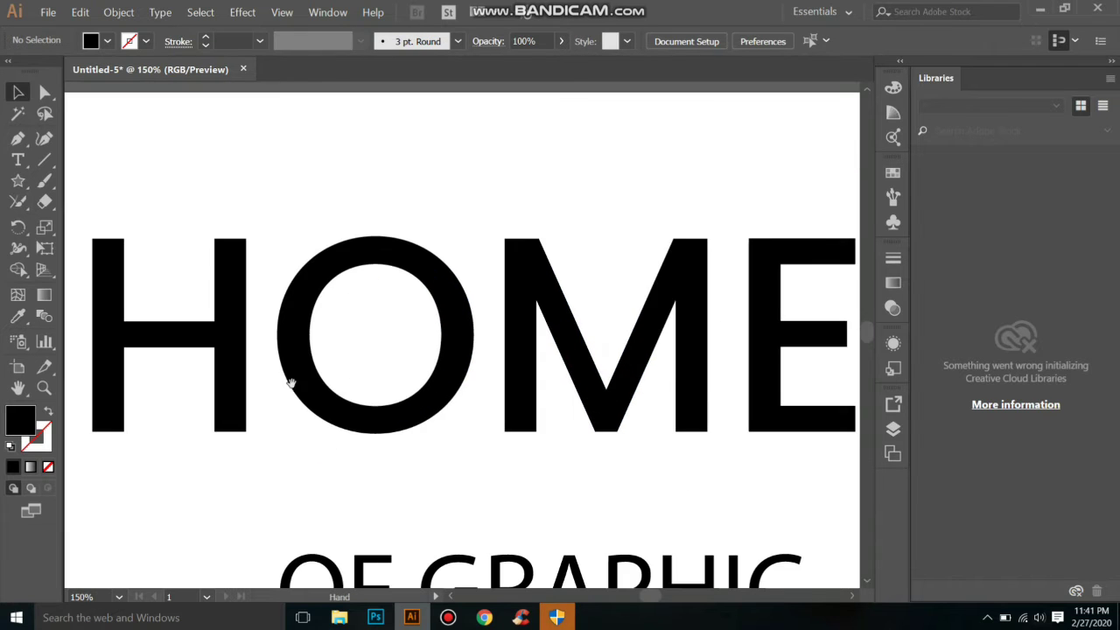
scroll(294, 382, left, 3)
drag(262, 265, 390, 302)
click(343, 291)
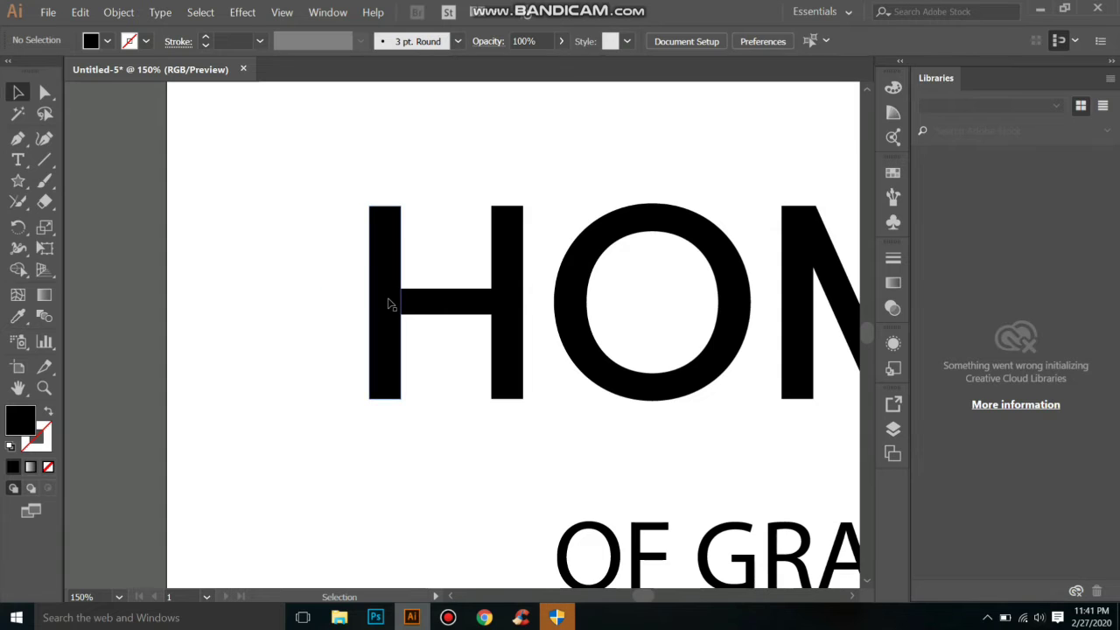
Copy the I bar on the H's first stem and paste the copy in front.
click(391, 303)
click(81, 12)
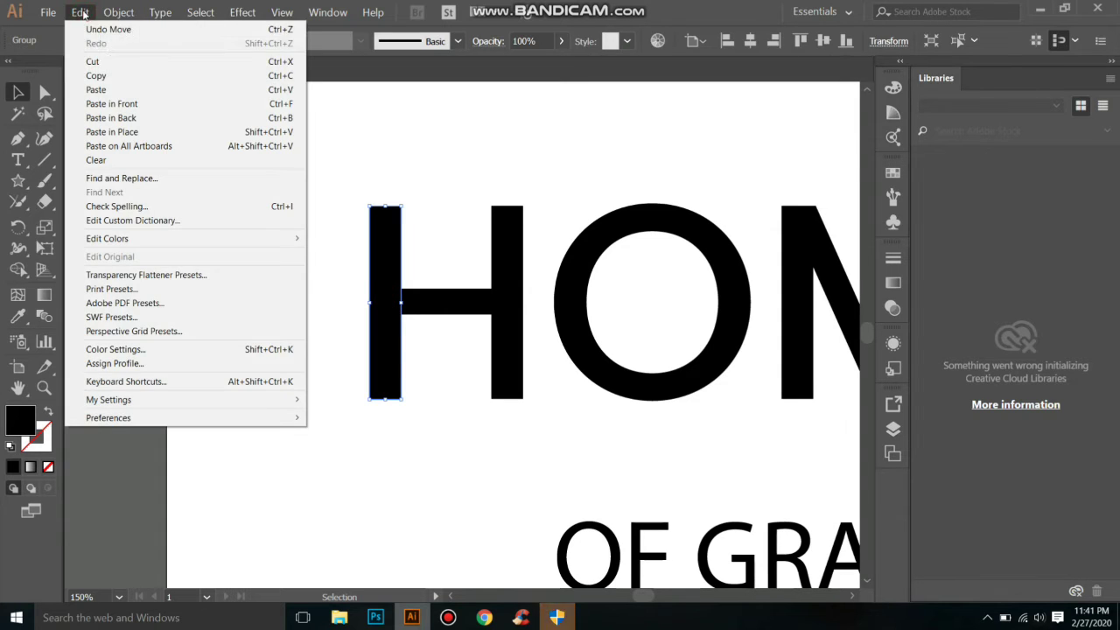
click(118, 84)
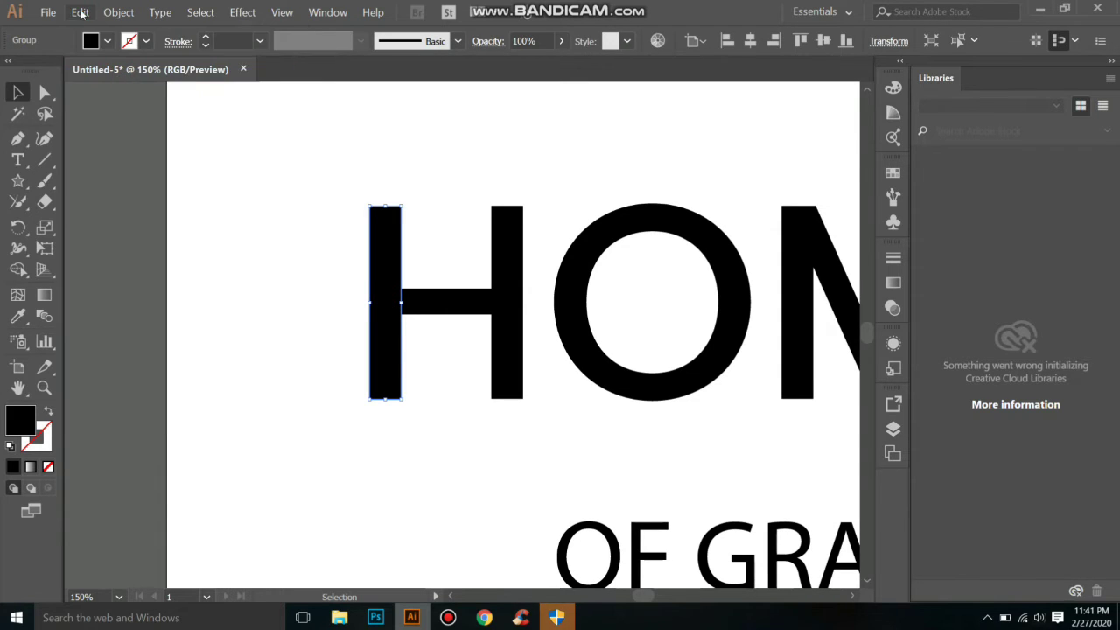
click(80, 12)
click(118, 104)
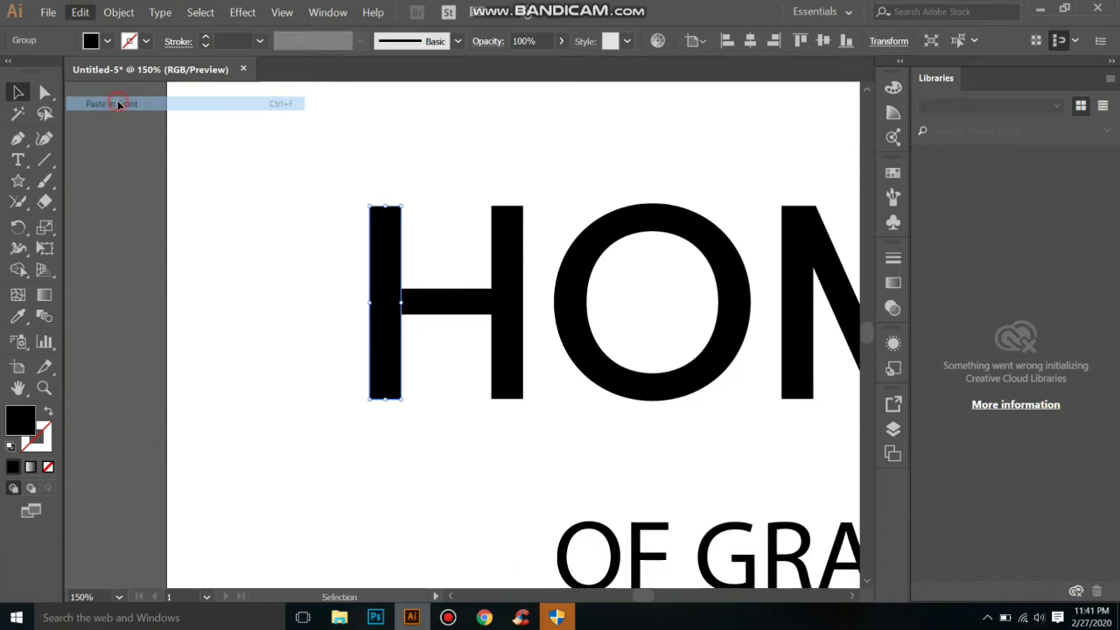
Move the pasted I bar horizontally to the right onto the second vertical stem of the H.
key(Right)
key(Right)
key(Right)
key(Right)
key(Right)
key(Right)
key(Right)
key(Right)
key(Right)
key(Right)
key(Right)
key(Right)
key(Right)
key(Right)
key(Right)
key(Right)
key(Right)
key(Right)
key(Right)
key(Right)
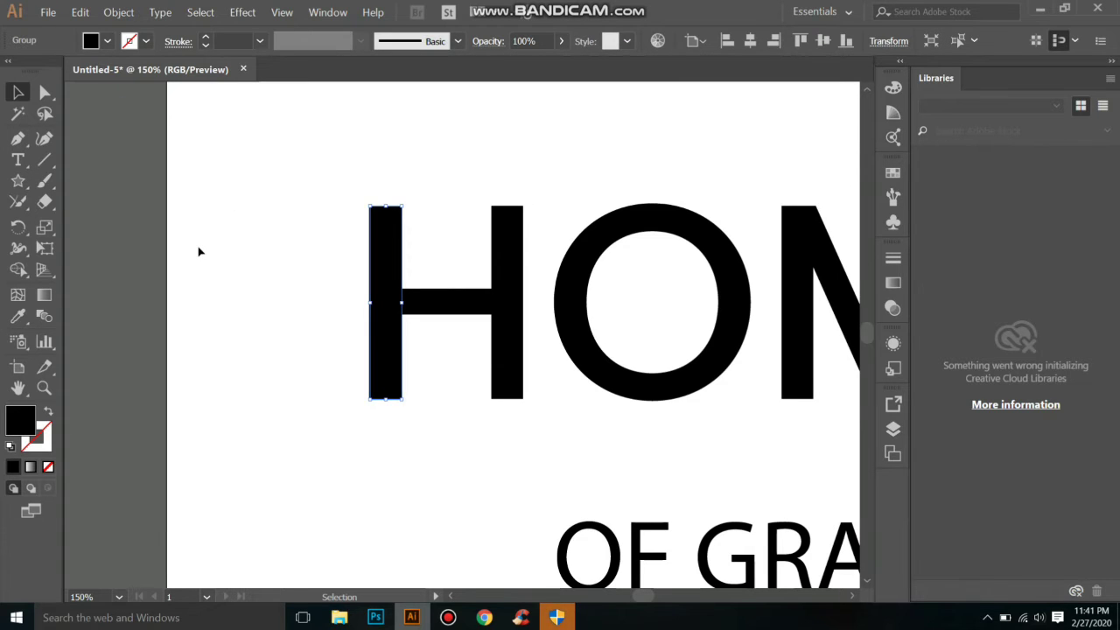
key(Right)
key(Right)
key(Right)
key(Right)
key(Right)
key(Right)
key(Right)
key(Right)
key(Right)
key(Right)
key(Right)
key(Right)
key(Right)
key(Right)
key(Right)
key(Right)
key(Right)
key(Right)
key(Right)
key(Right)
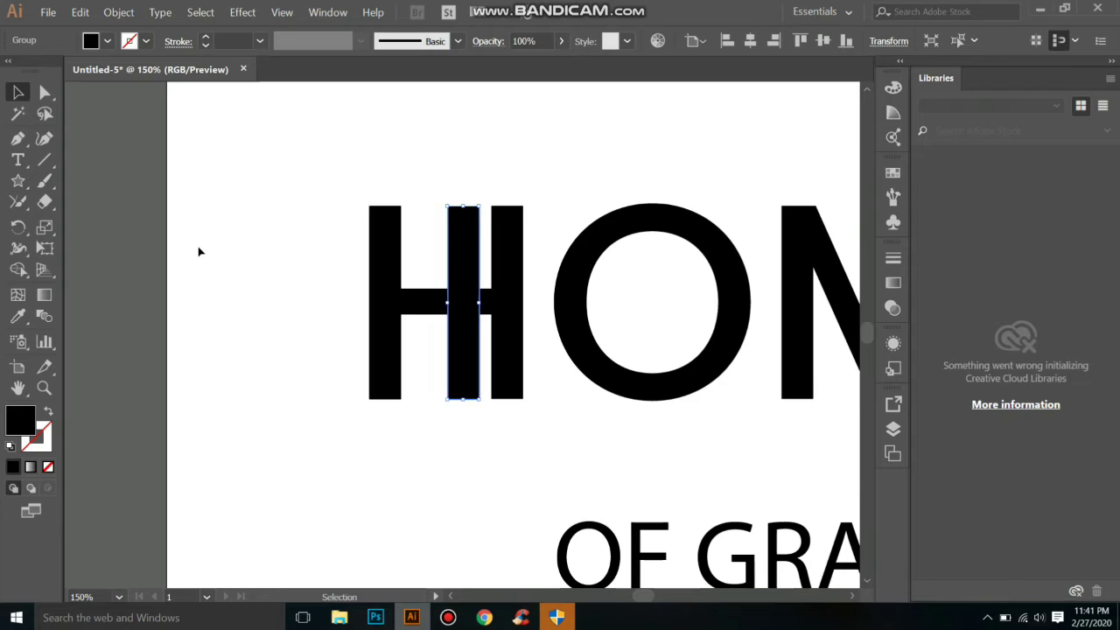
key(Right)
key(Right)
key(Right)
key(Right)
key(Right)
key(Right)
key(Right)
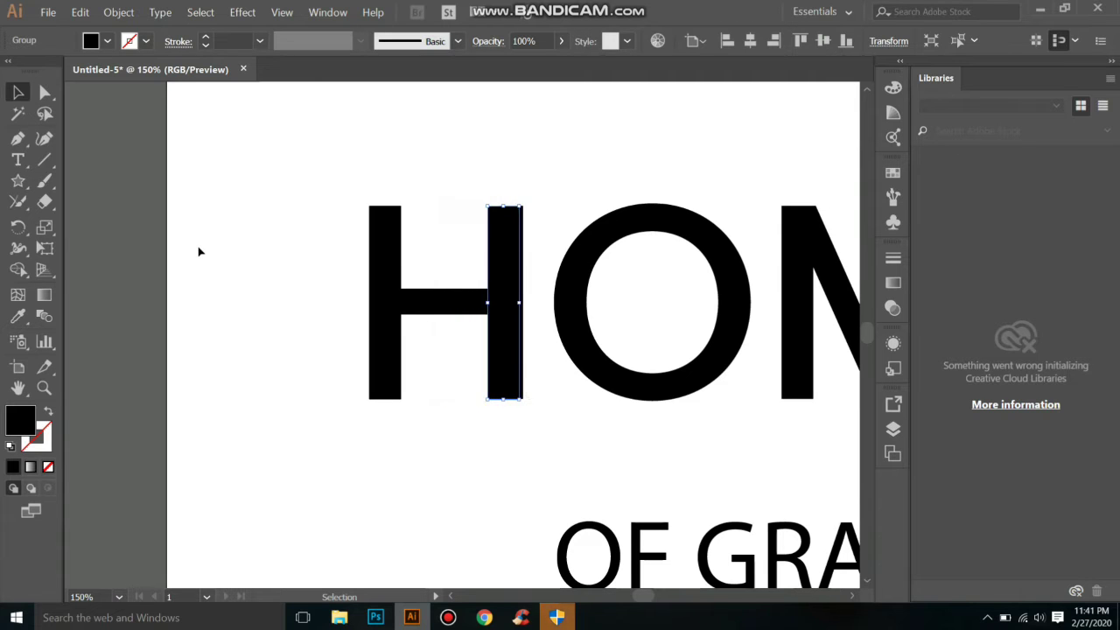
Delete the original H outline, leaving only the two I bars as its stems.
click(200, 252)
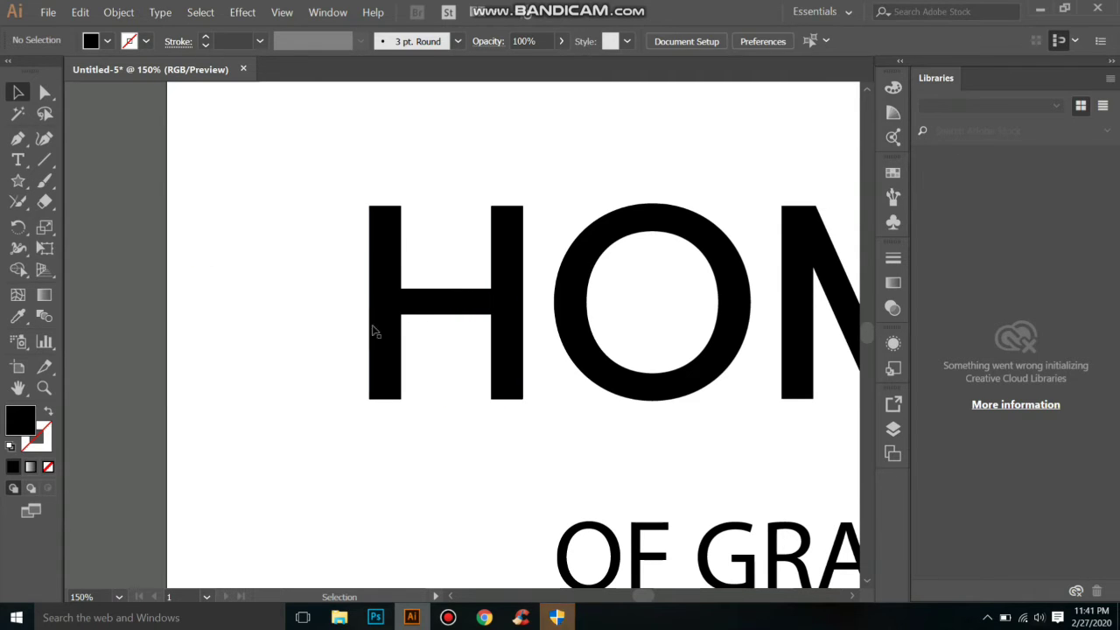
drag(438, 257, 463, 339)
key(Delete)
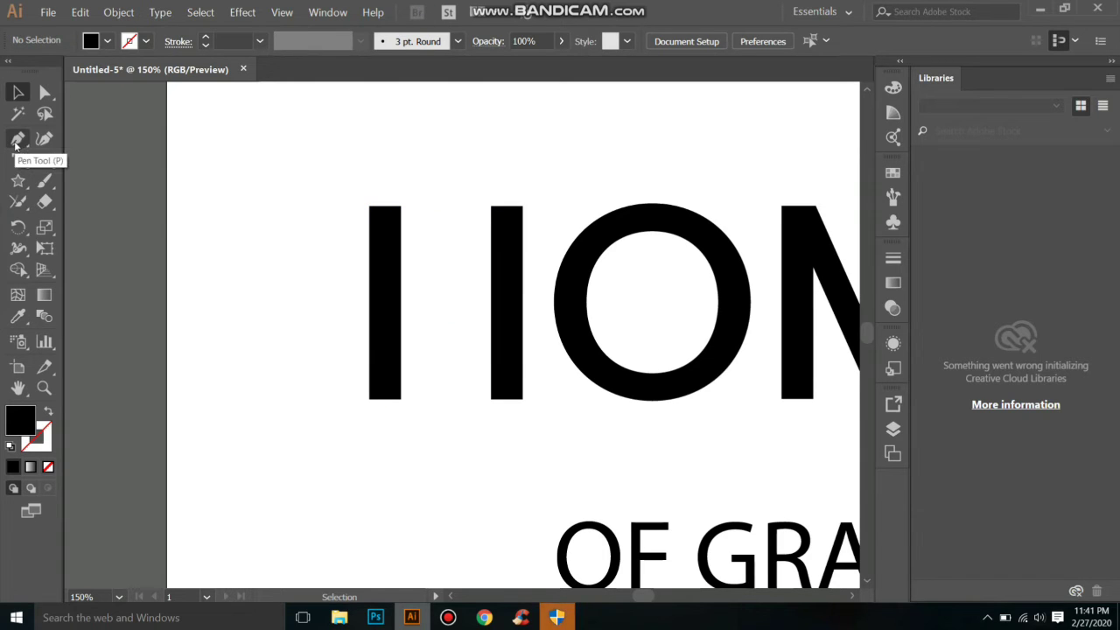
double_click(385, 325)
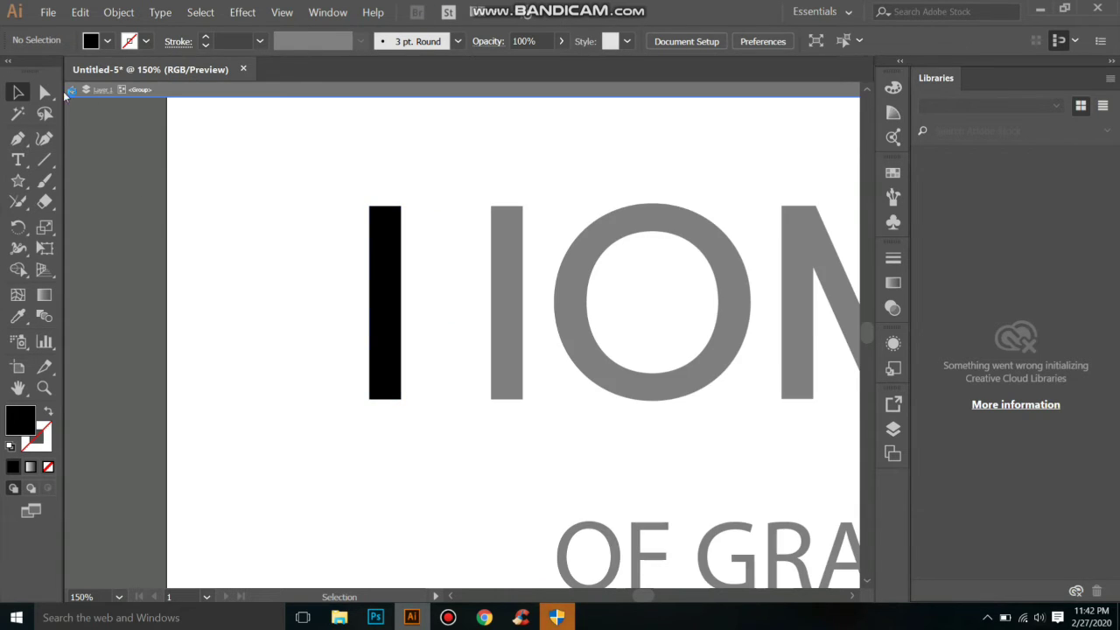
click(70, 91)
double_click(385, 350)
click(74, 91)
Create a copy of the first stem rotated by -45°, leaving the original bar in place.
click(389, 311)
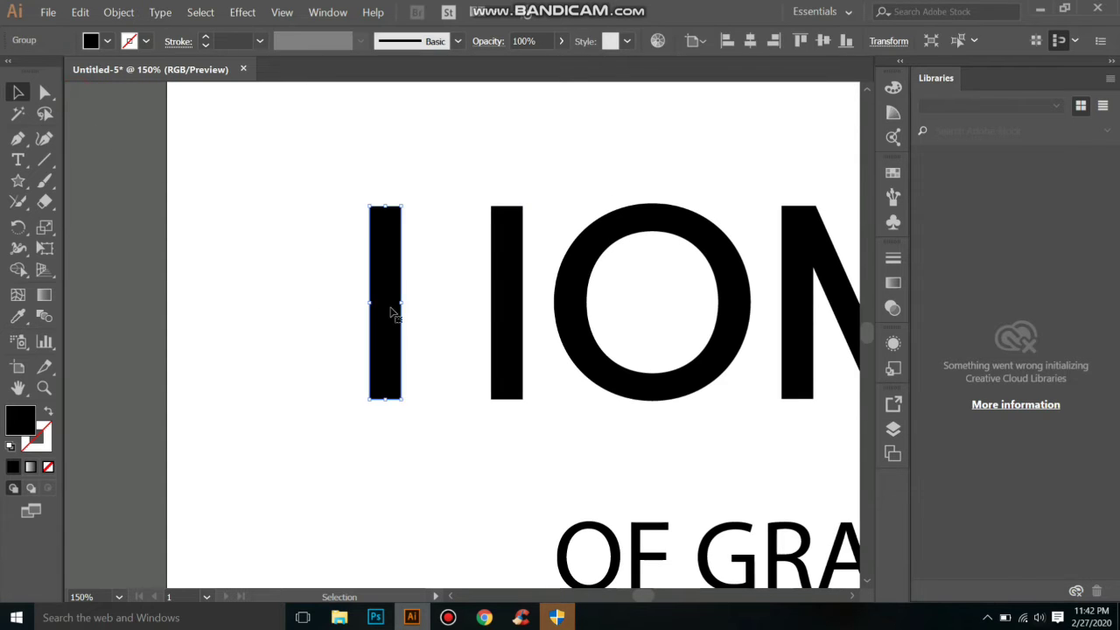
right_click(378, 296)
mouse_move(508, 405)
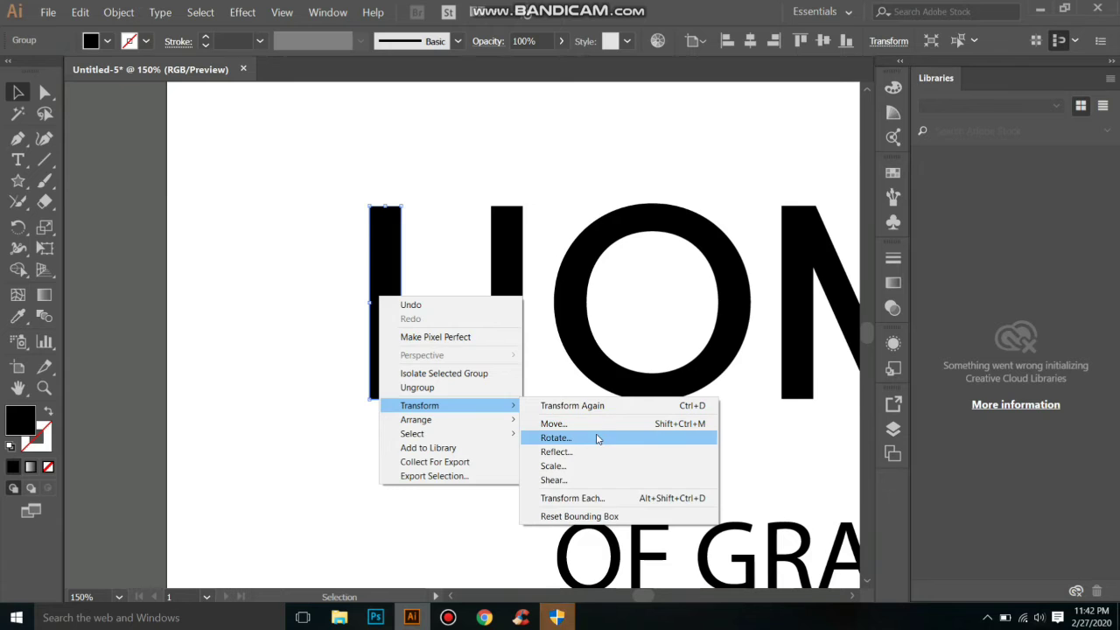
click(598, 438)
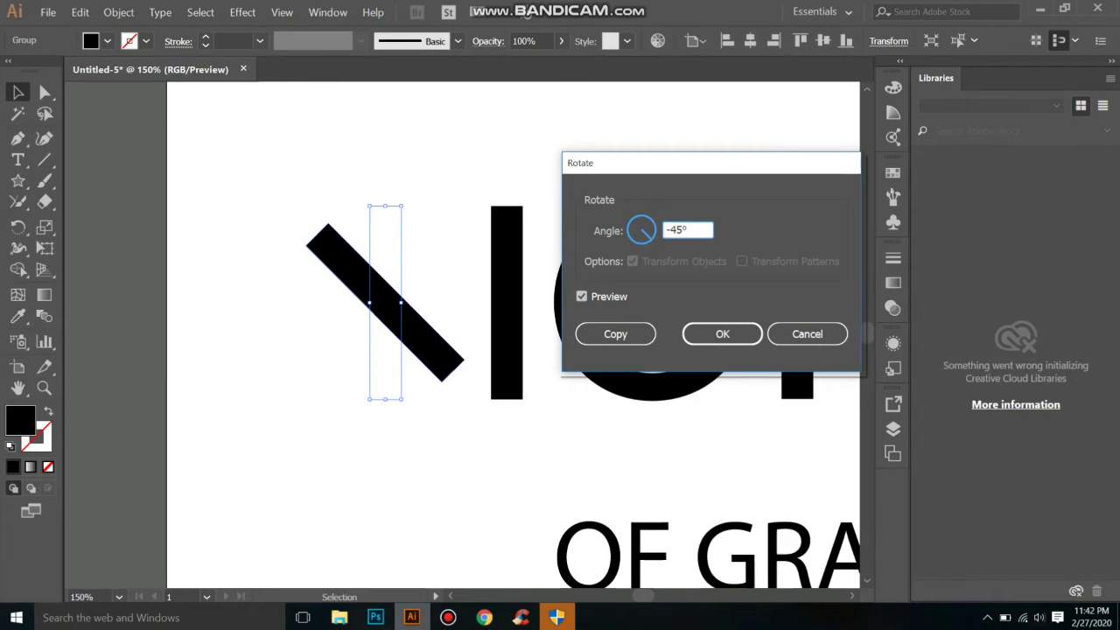
click(583, 296)
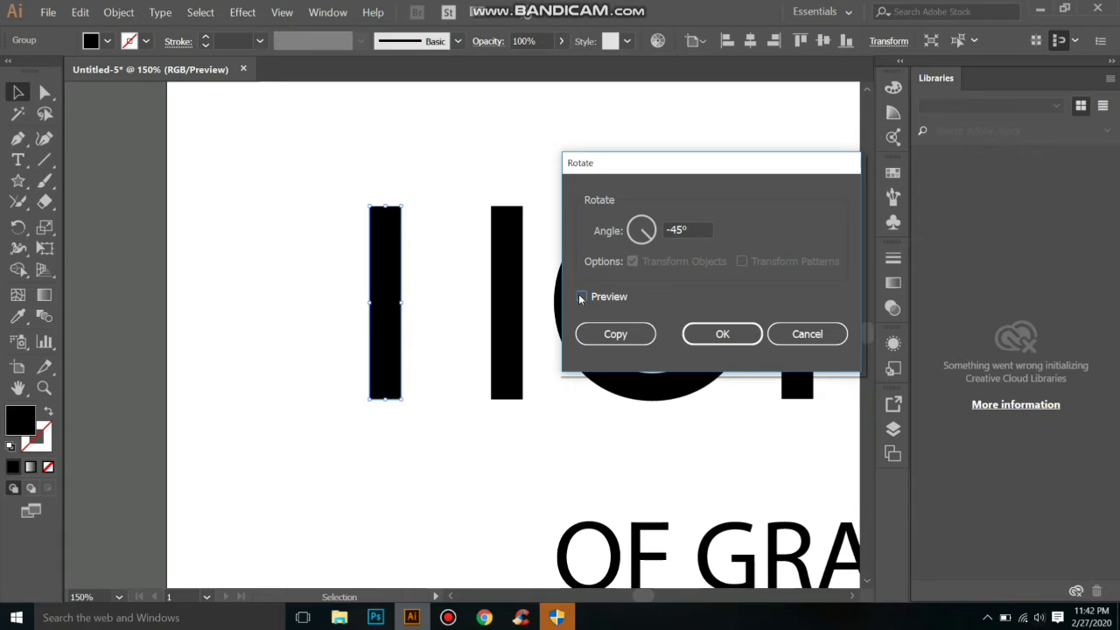
click(581, 299)
click(613, 331)
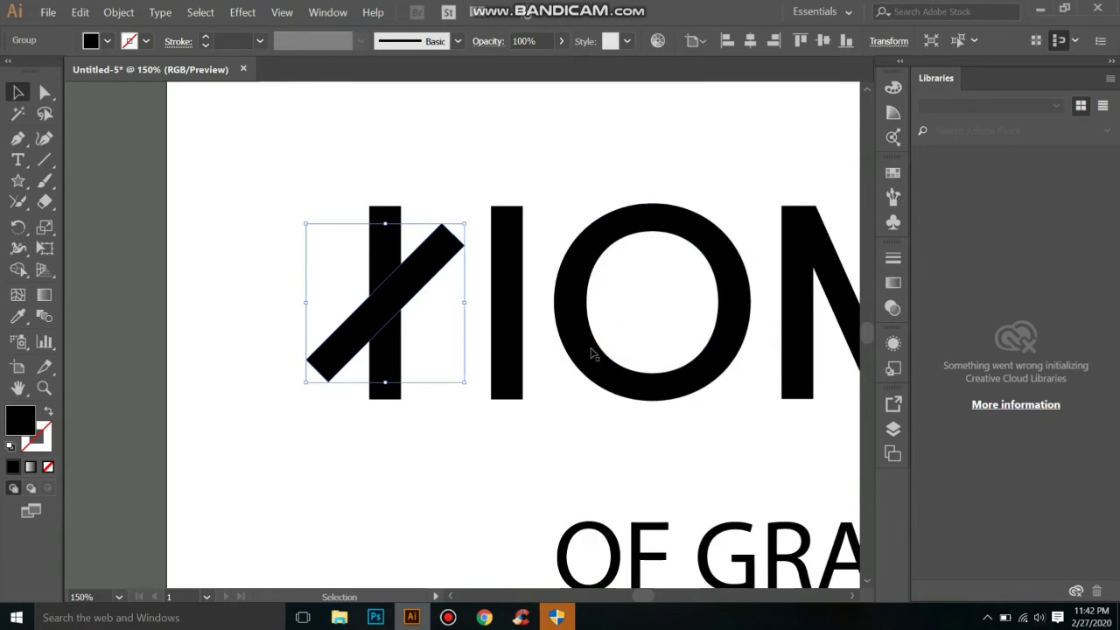
Create a copy of the second stem rotated by 45°, leaving the original bar in place.
click(477, 185)
click(516, 231)
right_click(516, 229)
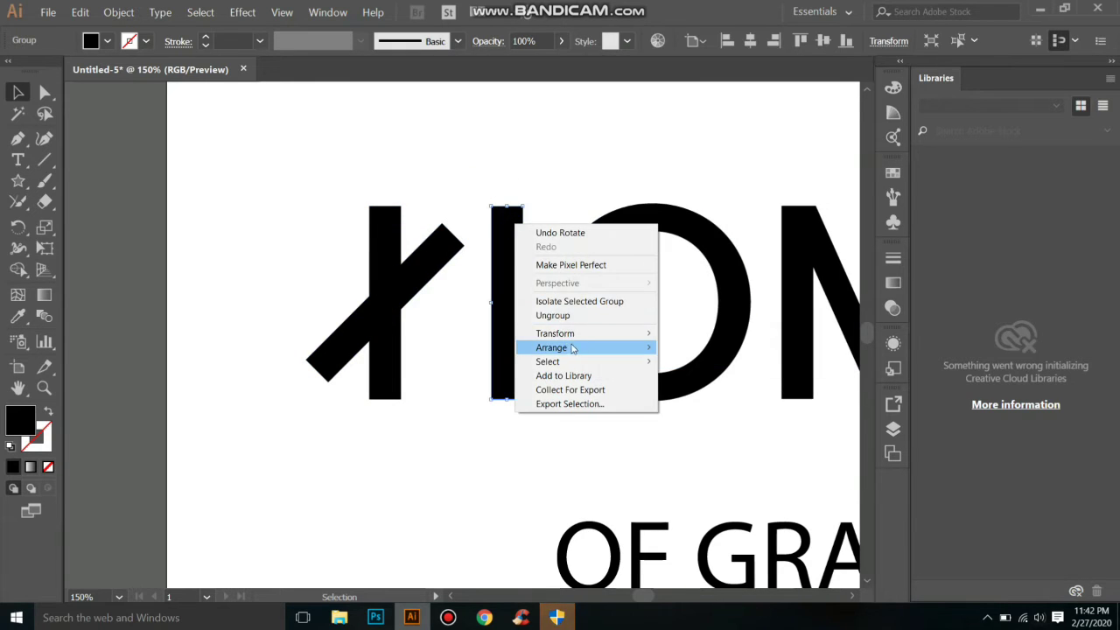
mouse_move(575, 342)
click(690, 366)
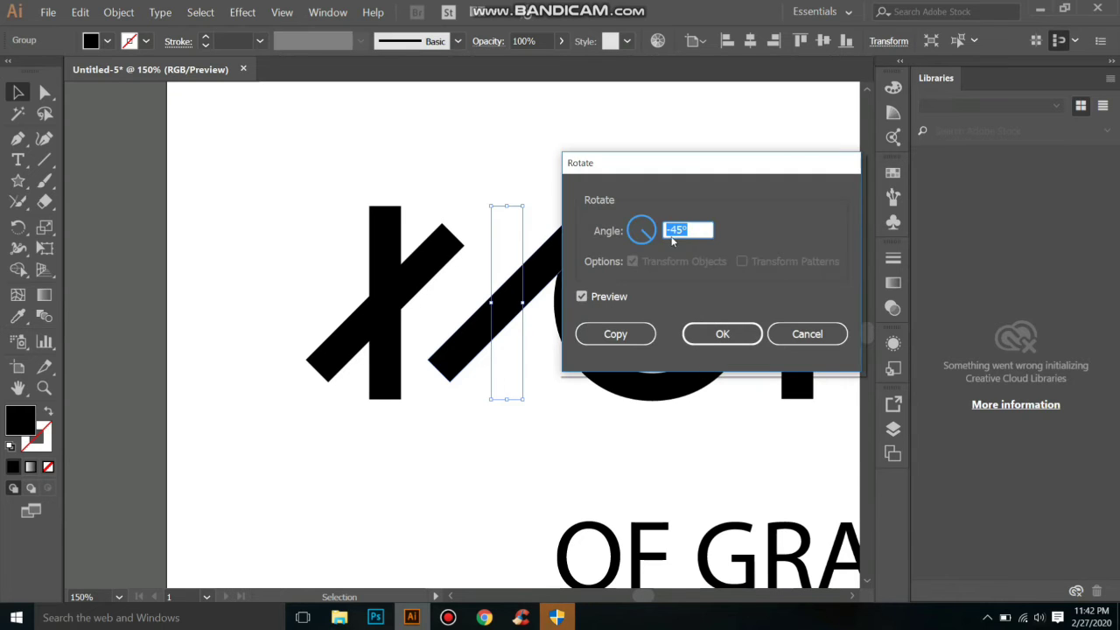
click(670, 230)
key(BackSpace)
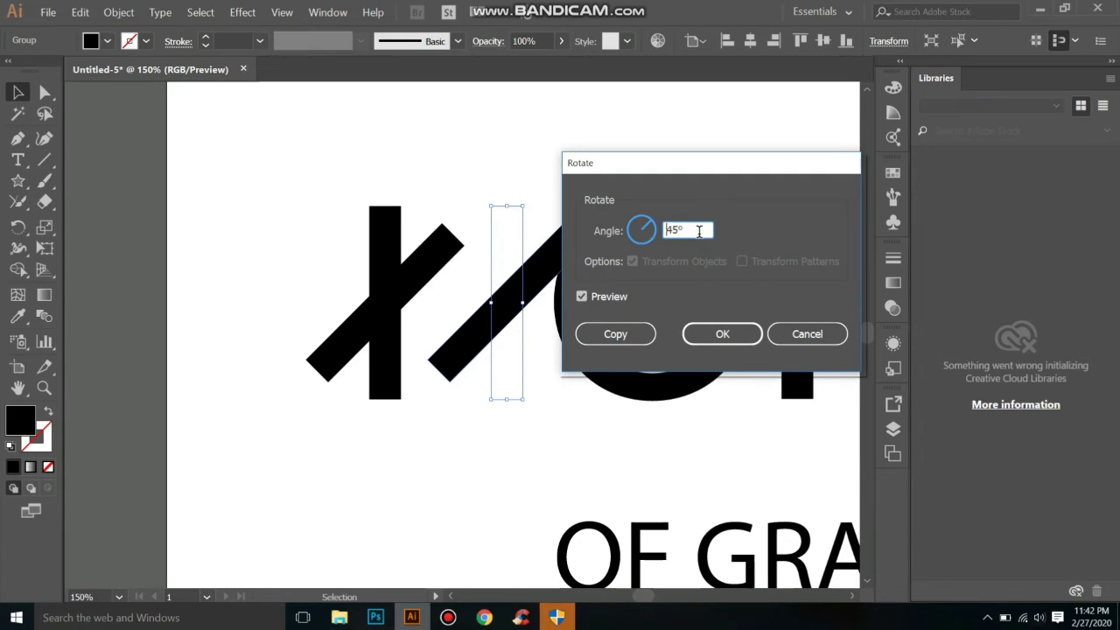
click(582, 296)
click(582, 296)
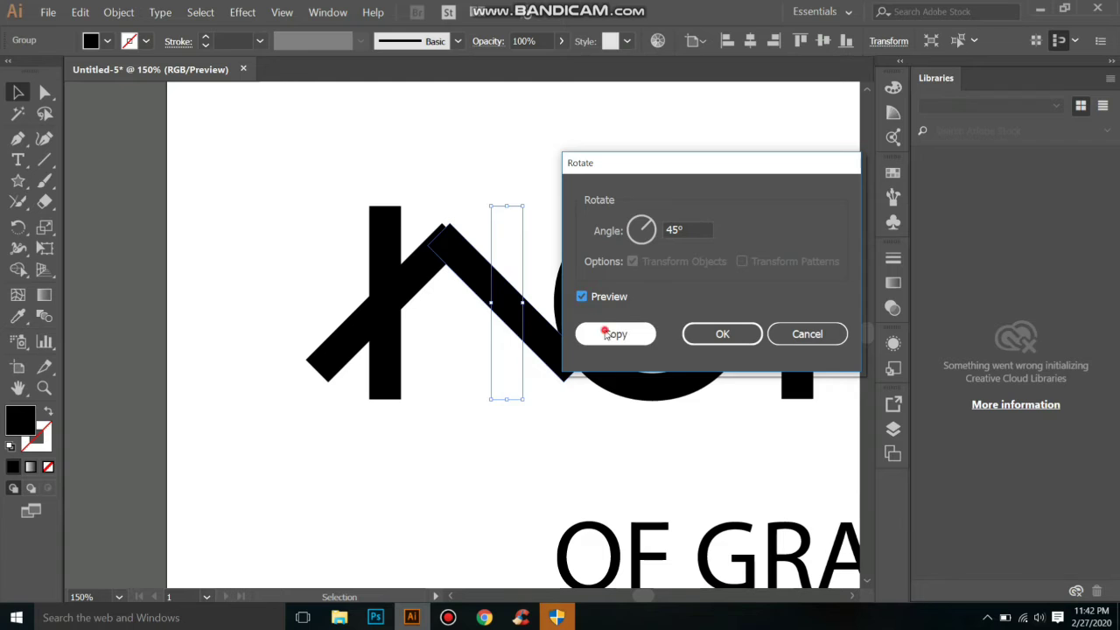
key(Escape)
Nudge the two diagonal bars toward each other until their upper ends overlap exactly in a roof-shaped peak.
key(ctrl+plus)
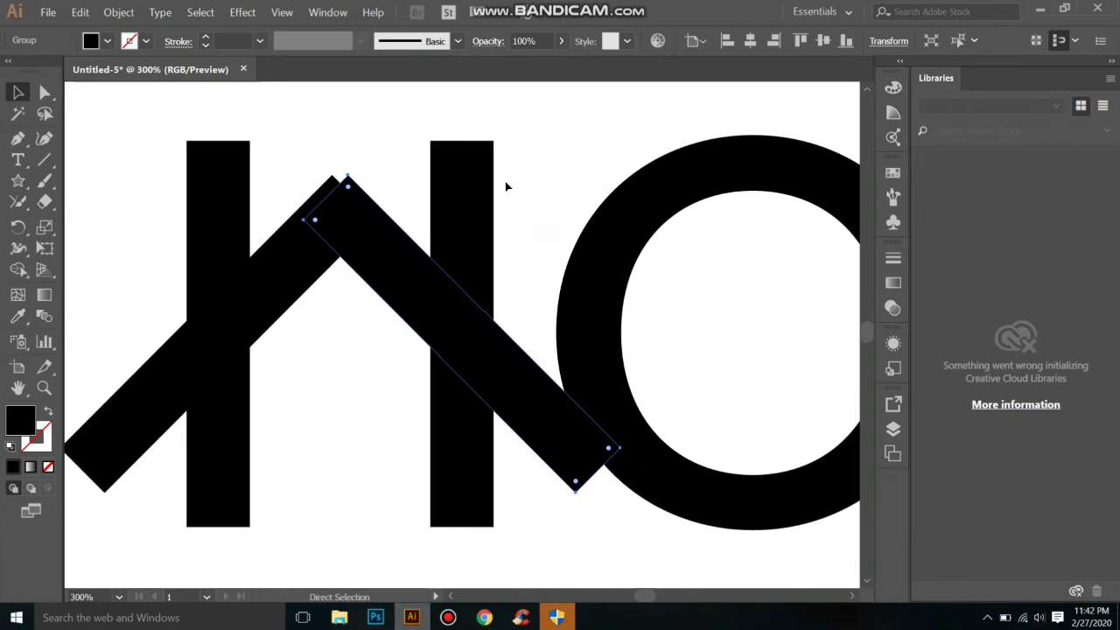
drag(270, 184, 348, 207)
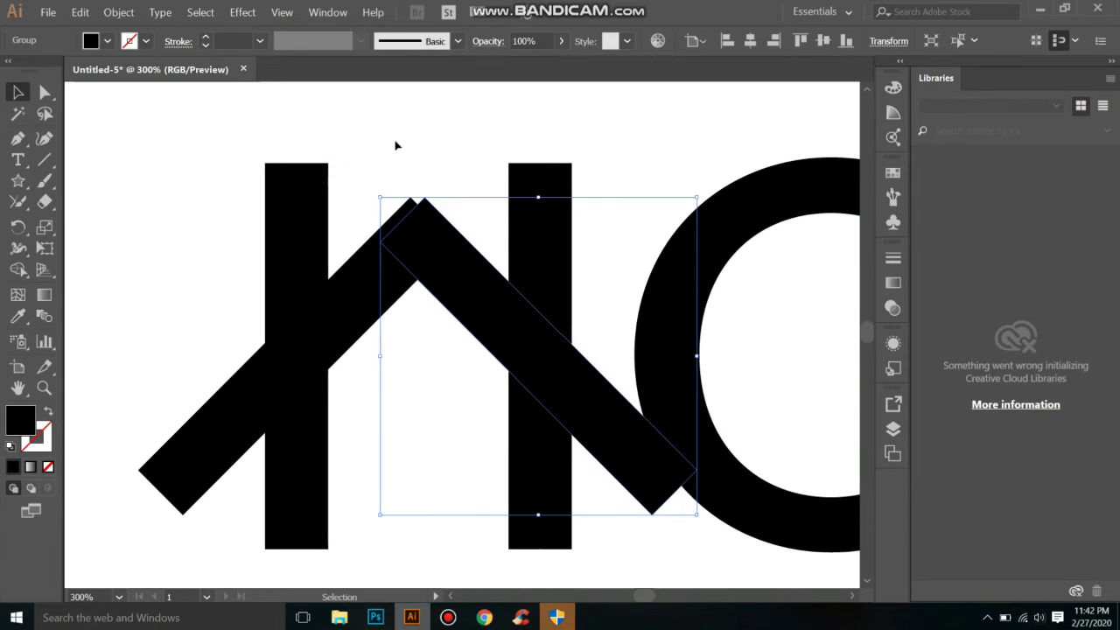
key(Left)
key(Left)
key(Left)
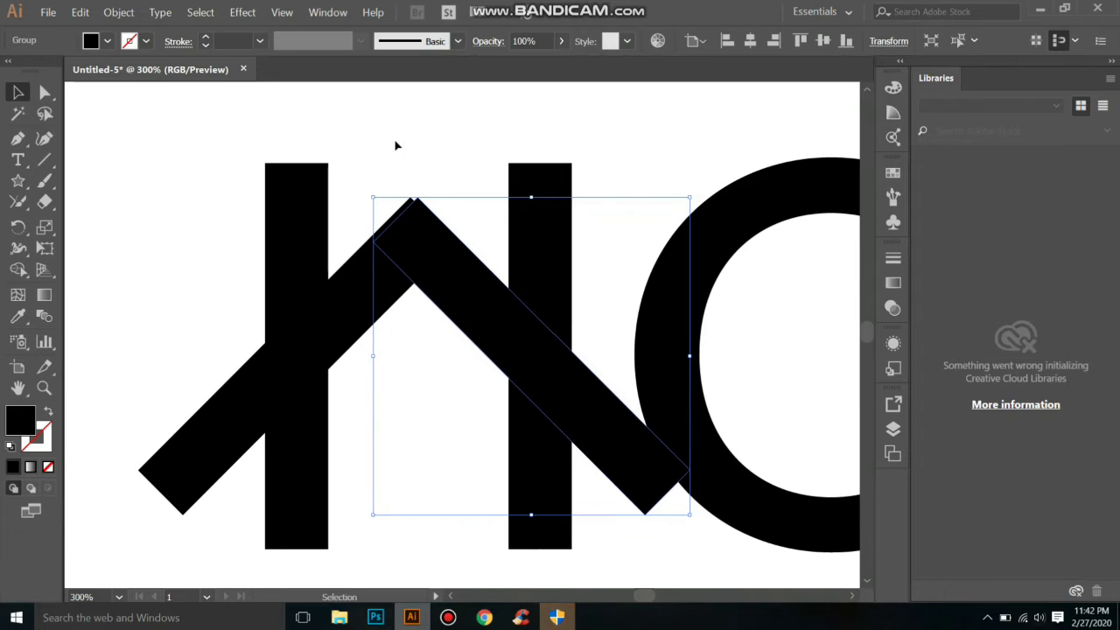
click(395, 145)
click(357, 272)
key(Right)
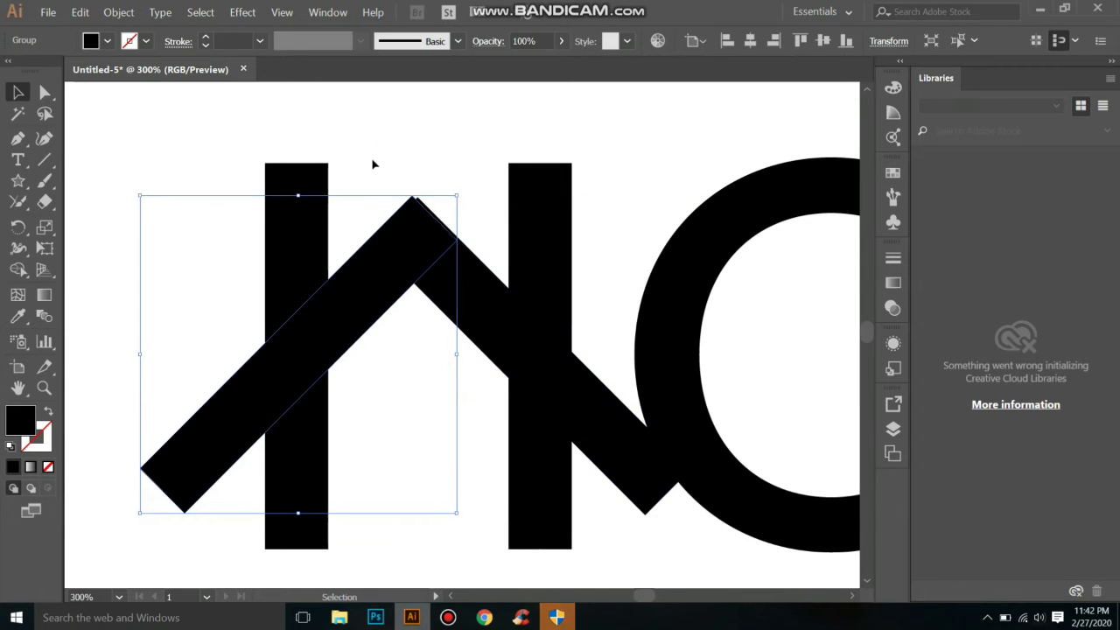
key(Right)
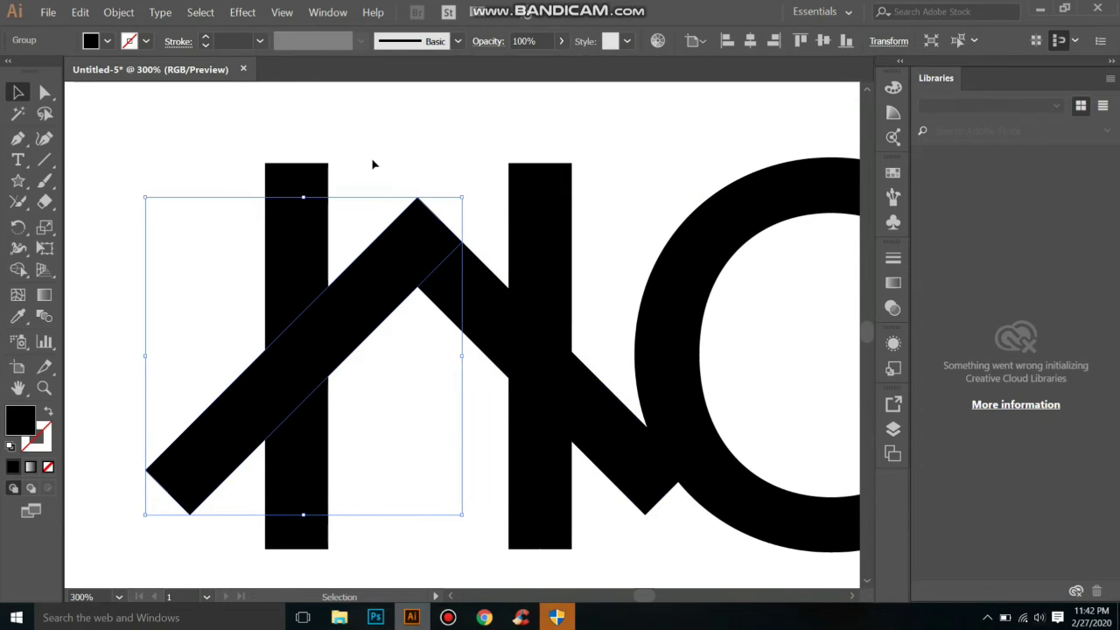
Select both diagonal bars and nudge the roof shape slightly down and to the right between the stems.
click(372, 161)
drag(378, 169, 459, 364)
key(Down)
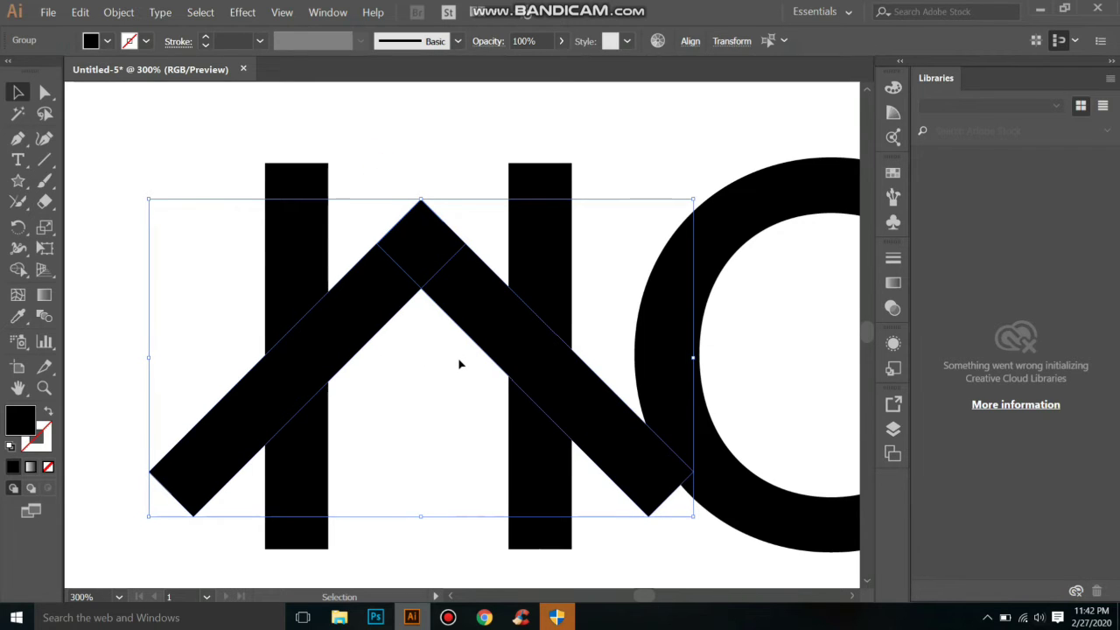
click(420, 165)
Draw a black rectangle in the empty area above and to the left of the H.
key(ctrl+minus)
key(ctrl+minus)
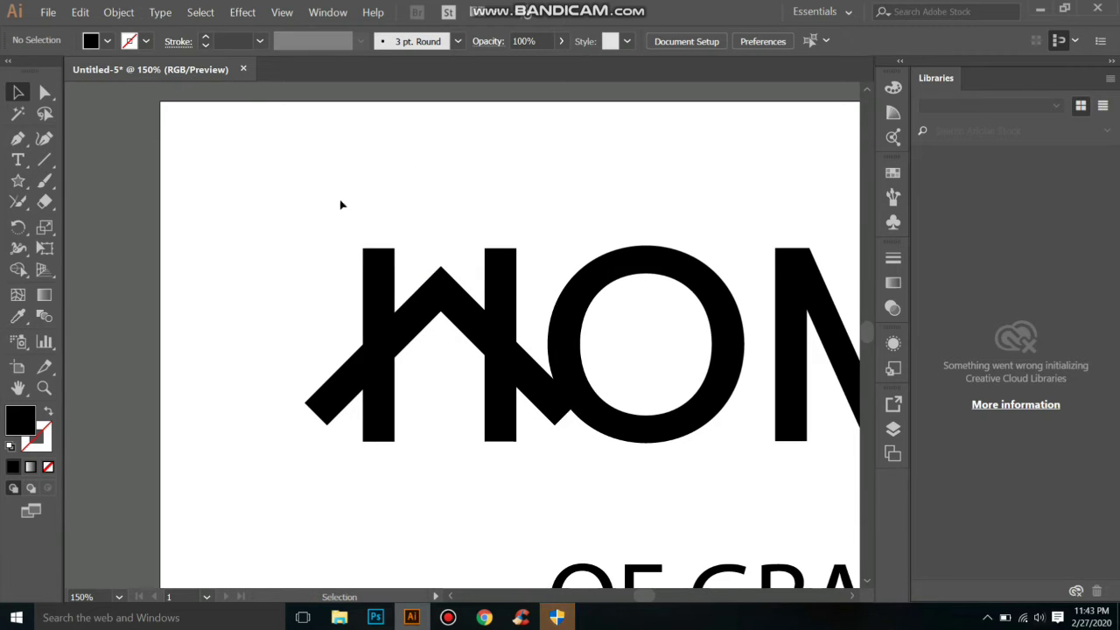
click(27, 190)
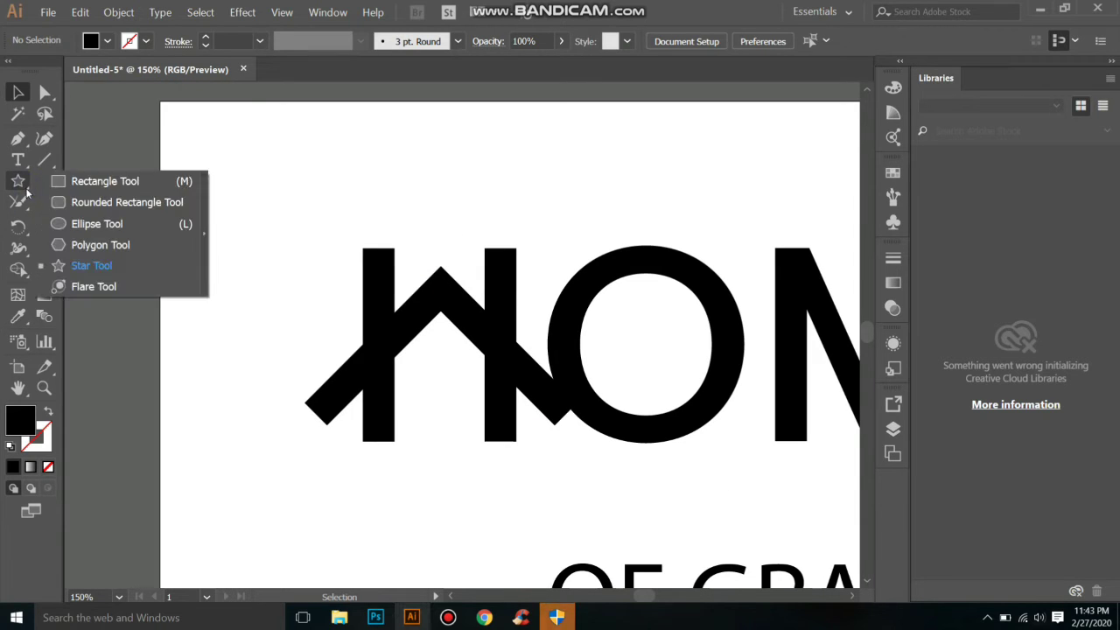
click(105, 181)
drag(215, 139, 346, 245)
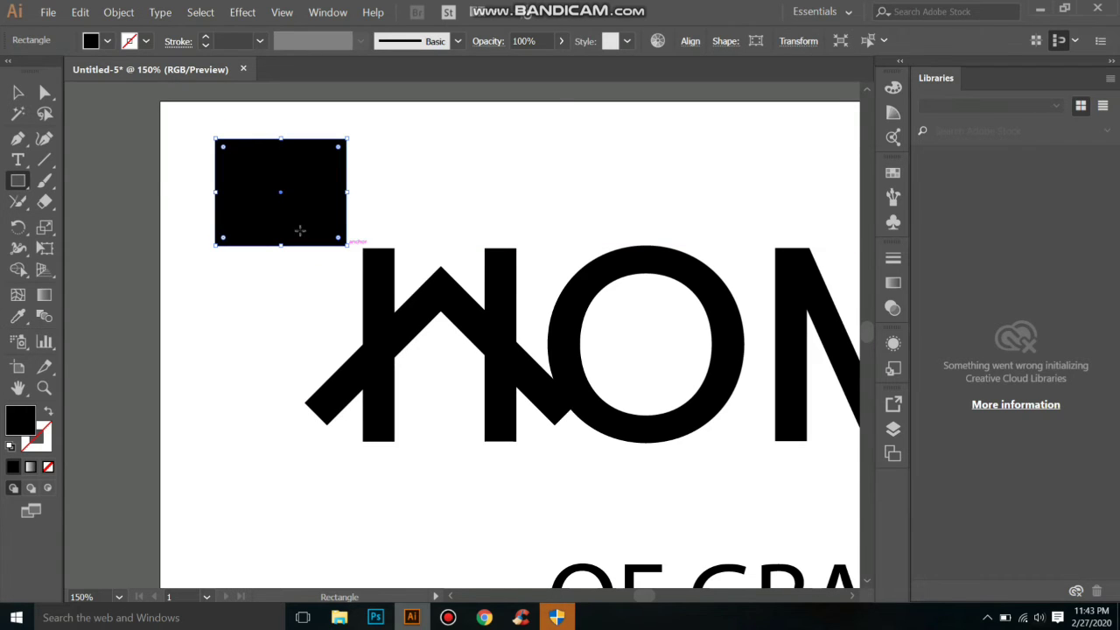
Draw a vertical and a horizontal line crossing near the rectangle's centre, both extending beyond its edges.
click(45, 159)
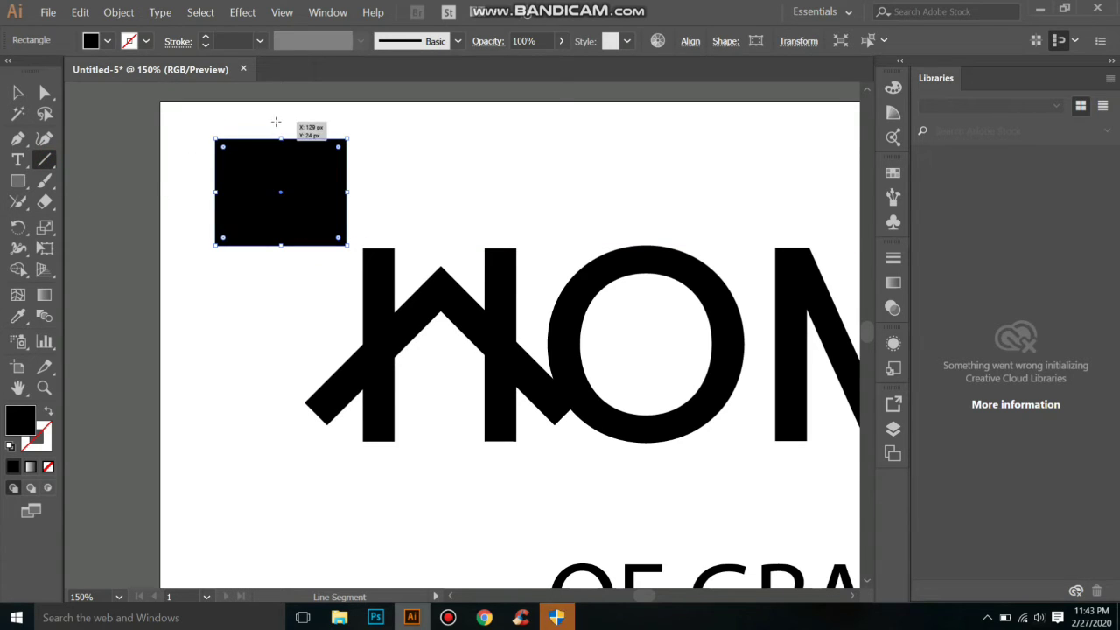
drag(280, 123, 281, 278)
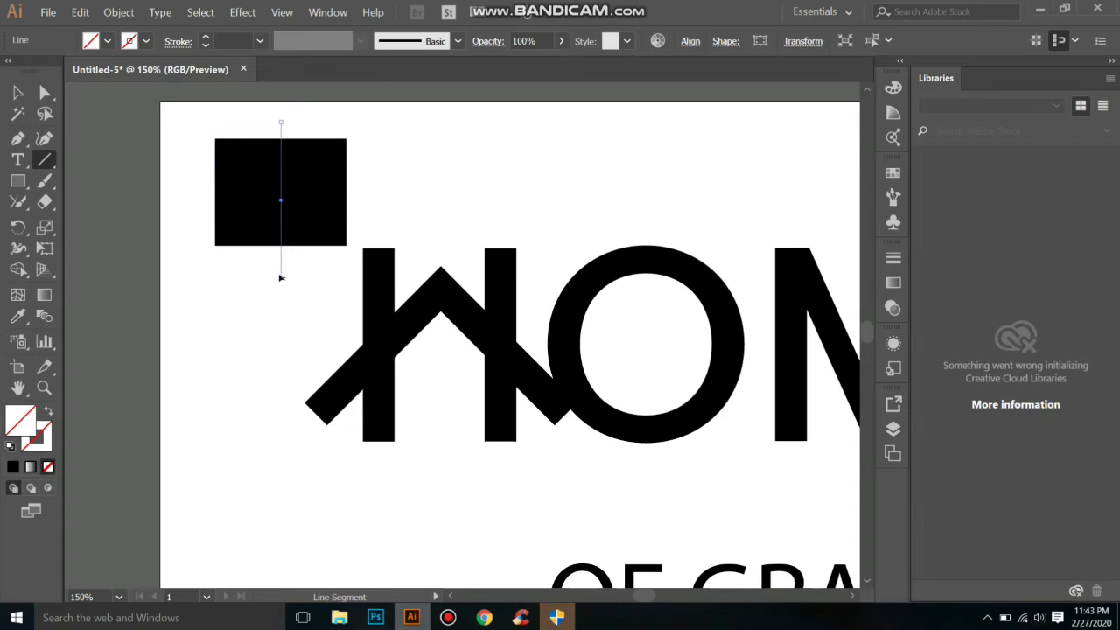
drag(188, 199, 379, 199)
Divide the rectangle below the horizontal line with Divide Objects Below.
click(16, 92)
click(227, 308)
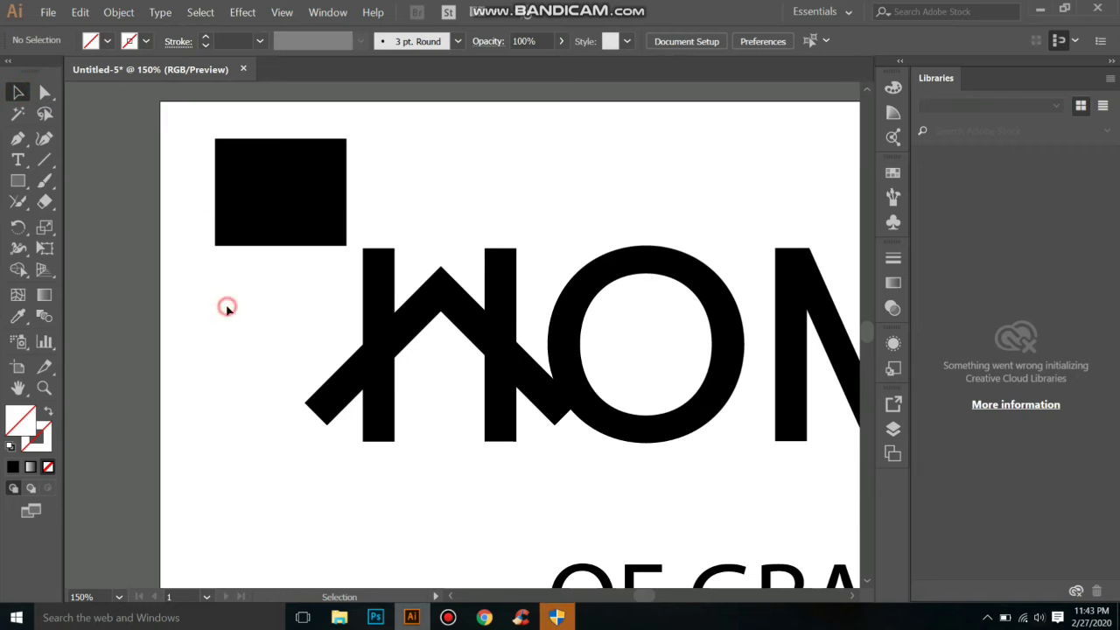
click(367, 201)
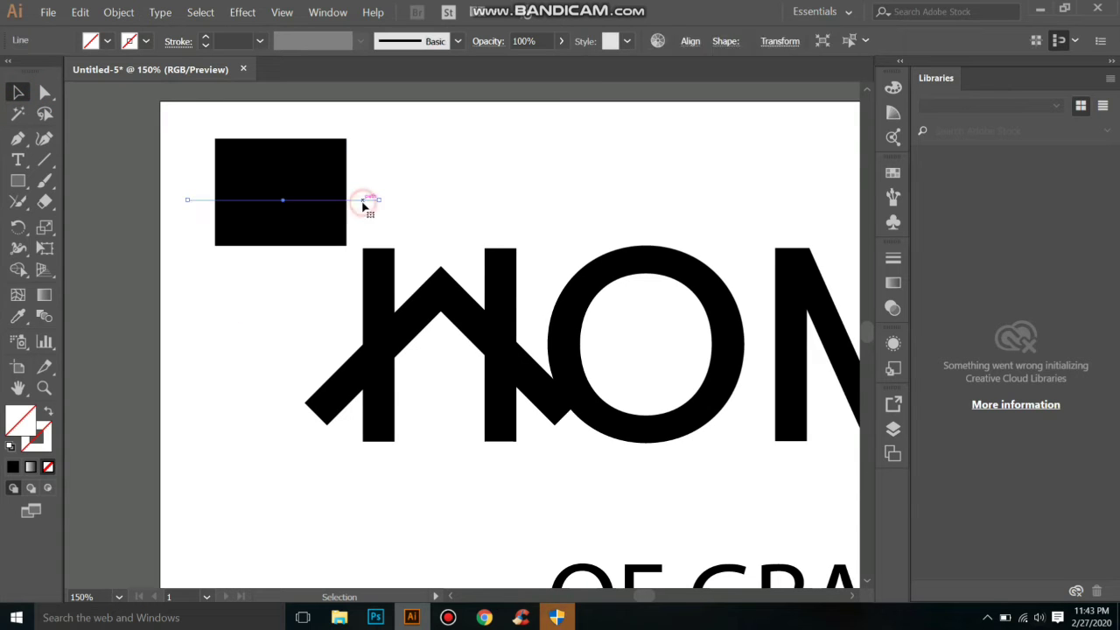
click(118, 13)
mouse_move(175, 289)
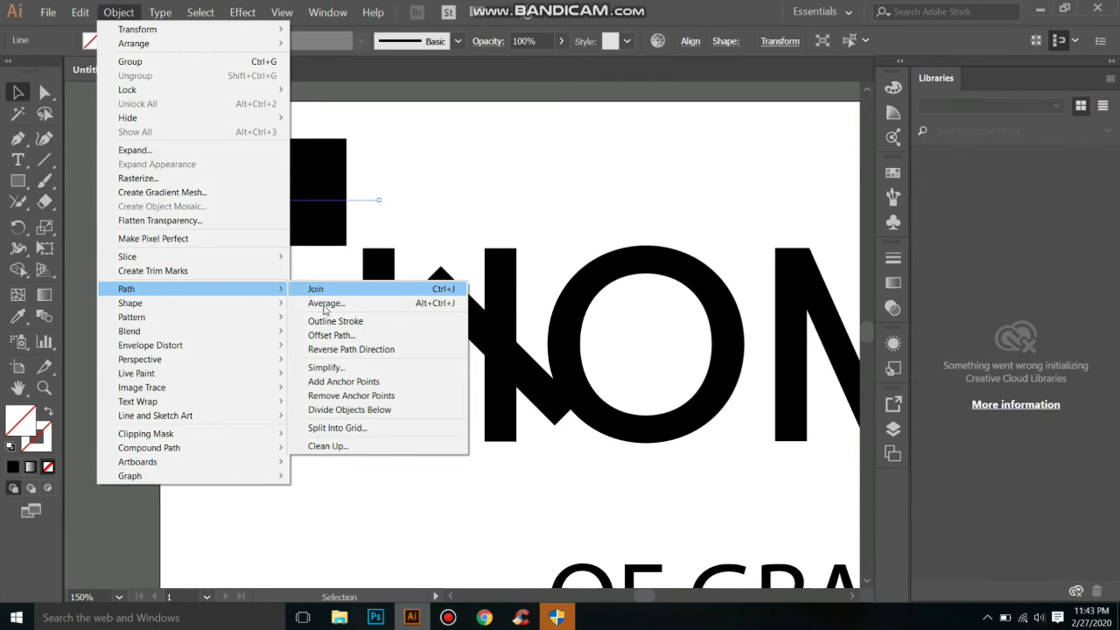
click(341, 410)
click(268, 367)
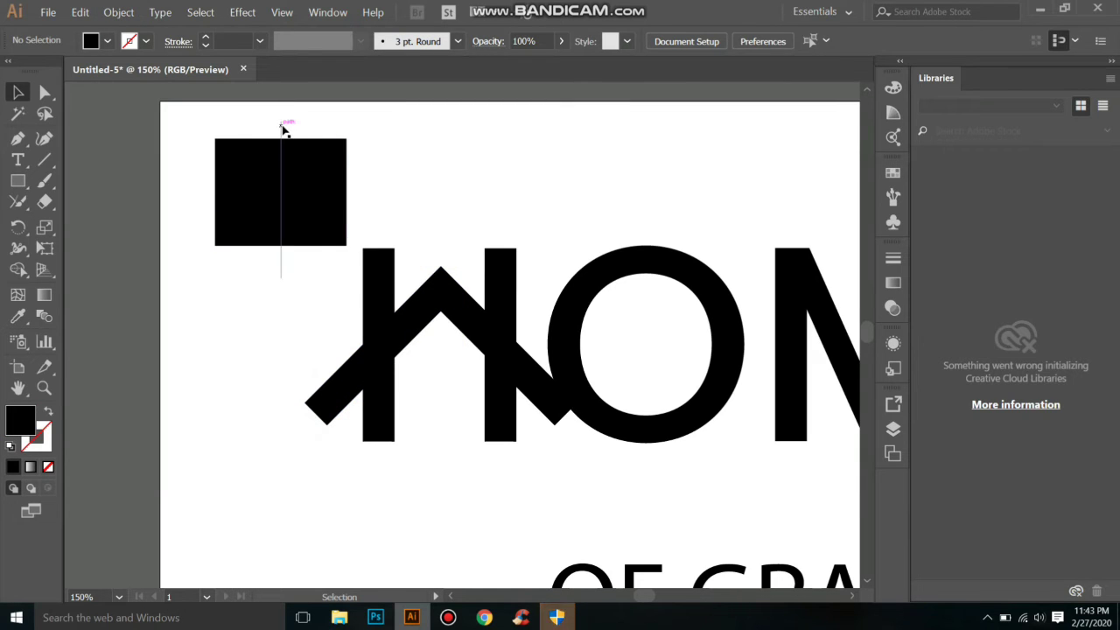
Divide the rectangle's pieces along the vertical line with Divide Objects Below.
click(283, 127)
click(118, 13)
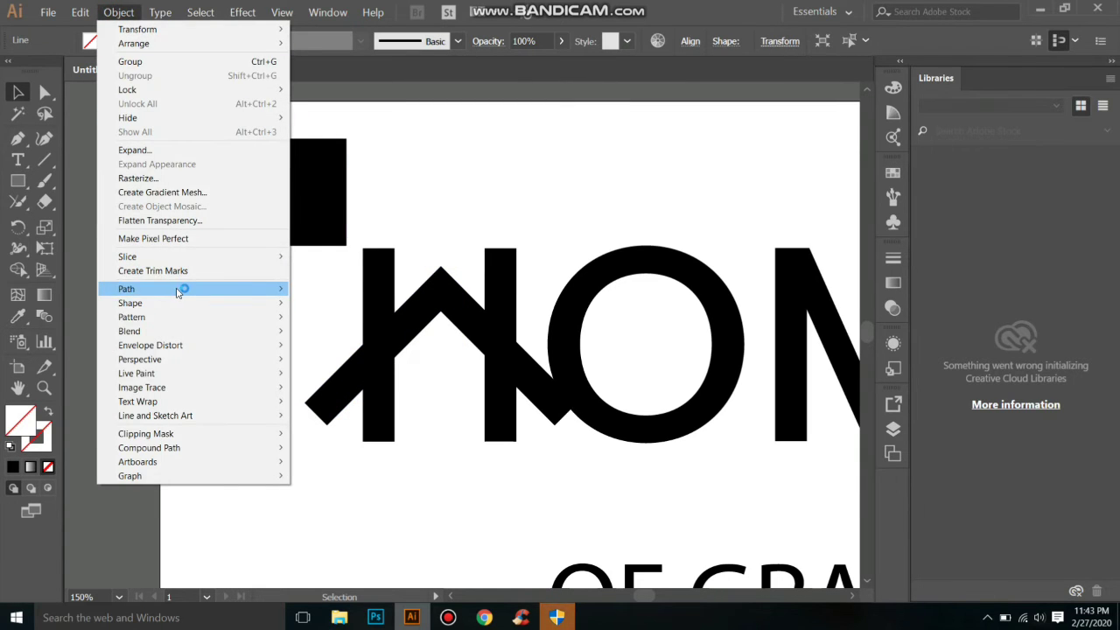
mouse_move(175, 289)
click(308, 408)
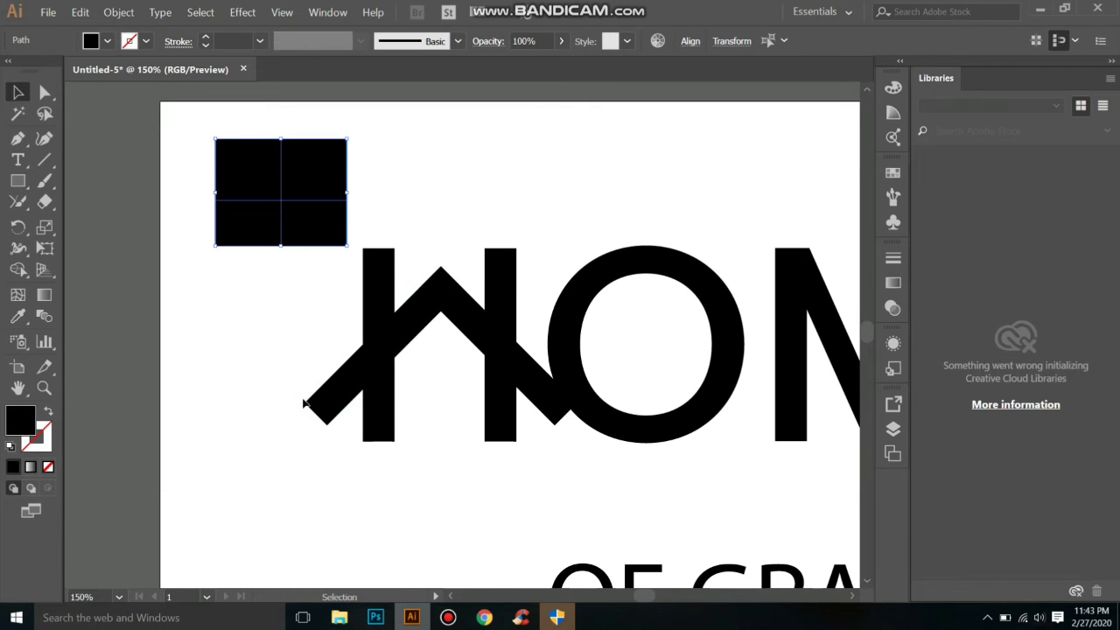
click(272, 340)
Nudge the two right-hand pieces of the divided rectangle to the right to open a narrow vertical gap.
drag(313, 130, 343, 282)
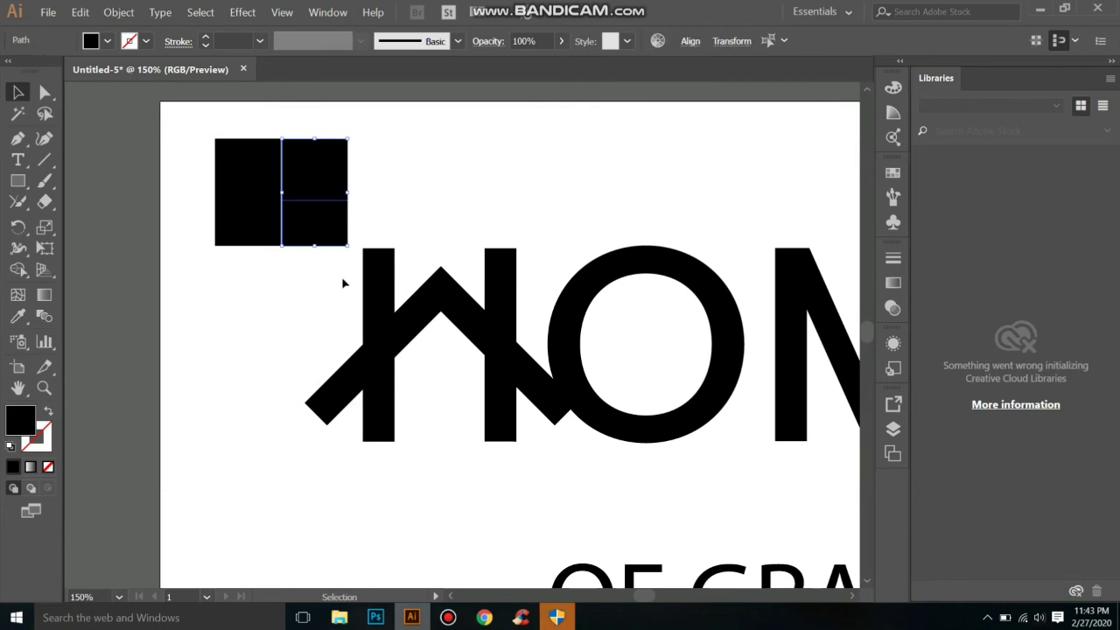
key(Right)
key(Right)
key(Right)
key(Right)
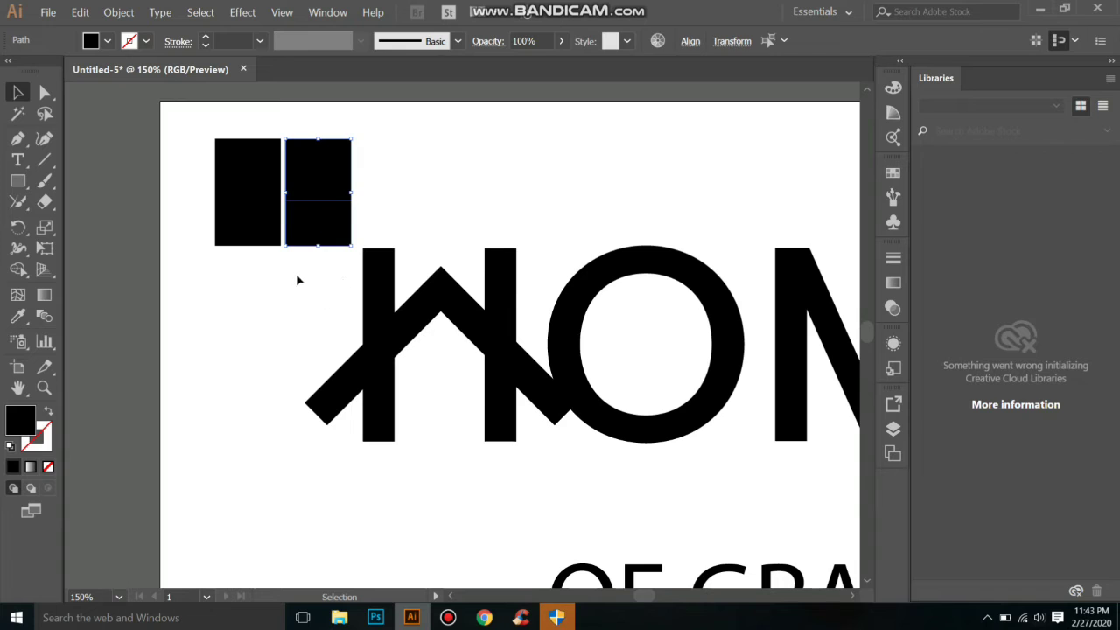
click(298, 280)
Nudge the two upper pieces of the divided rectangle up to open a horizontal gap above the lower pieces.
drag(205, 125, 358, 181)
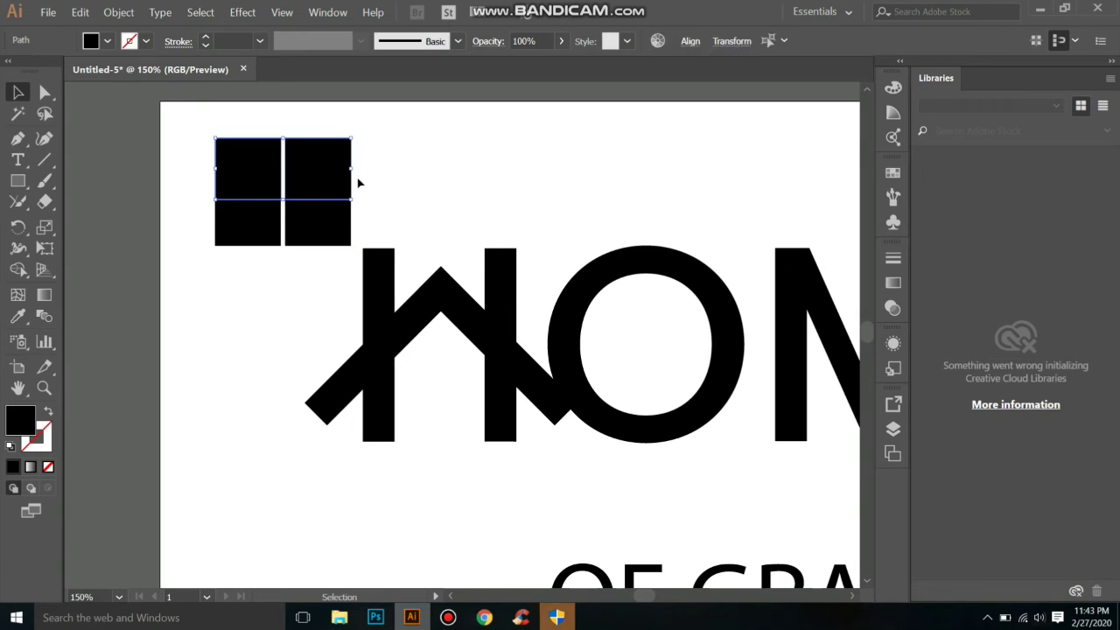
key(Up)
key(Up)
key(Up)
key(Up)
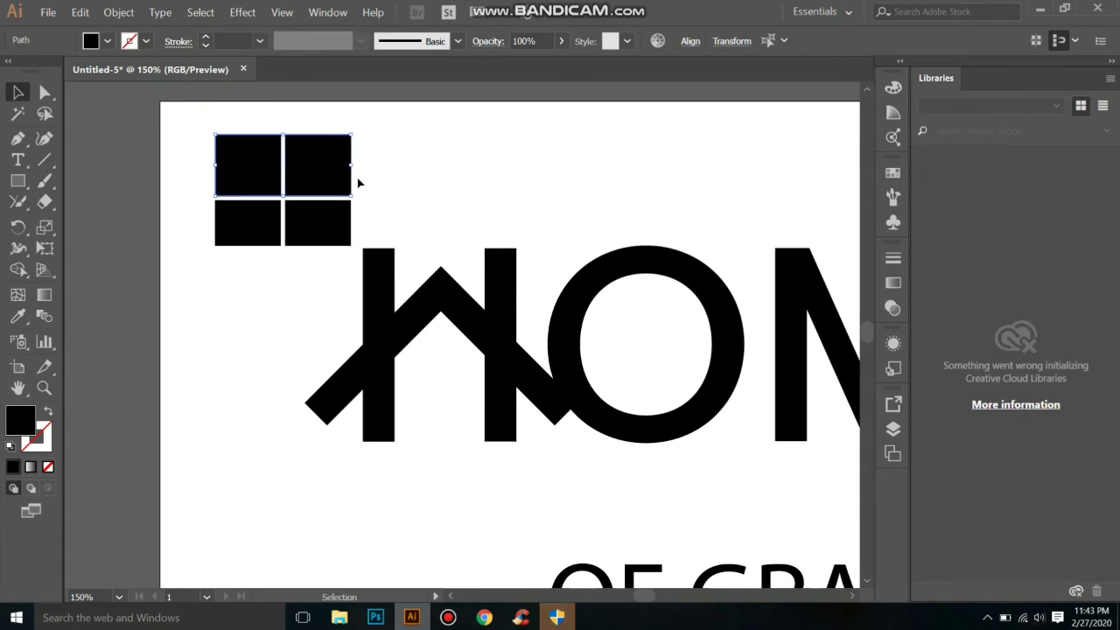
key(Up)
key(Up)
key(Up)
key(Up)
key(Down)
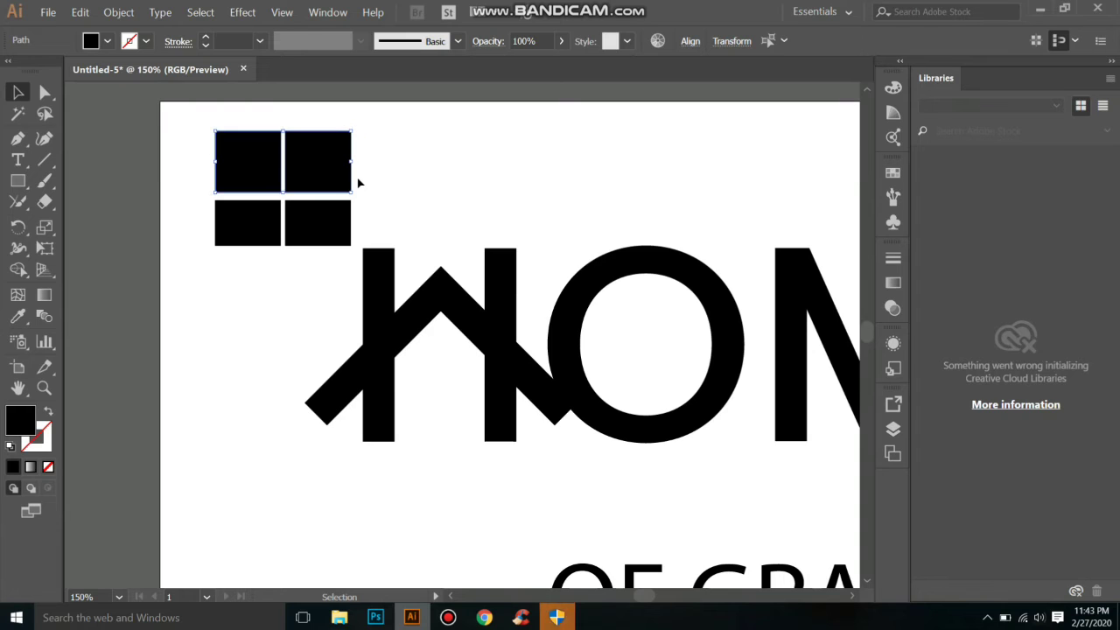
Nudge the two right-hand pieces further right so the vertical gap matches the horizontal gap between the panes.
click(315, 113)
drag(329, 242, 329, 242)
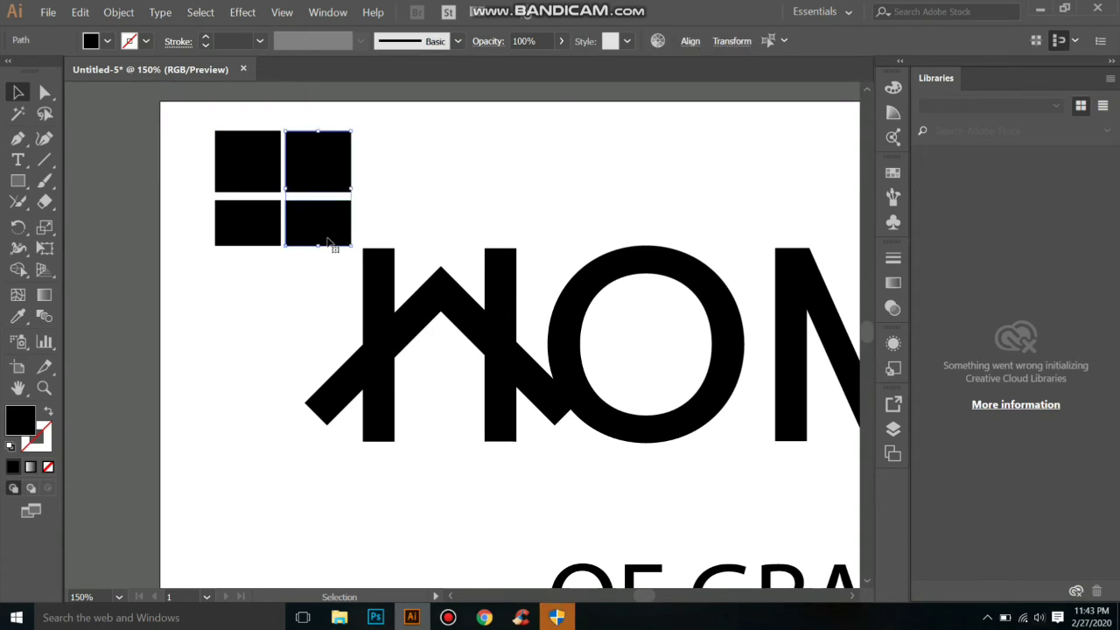
key(Right)
key(Right)
key(Right)
key(Right)
key(Right)
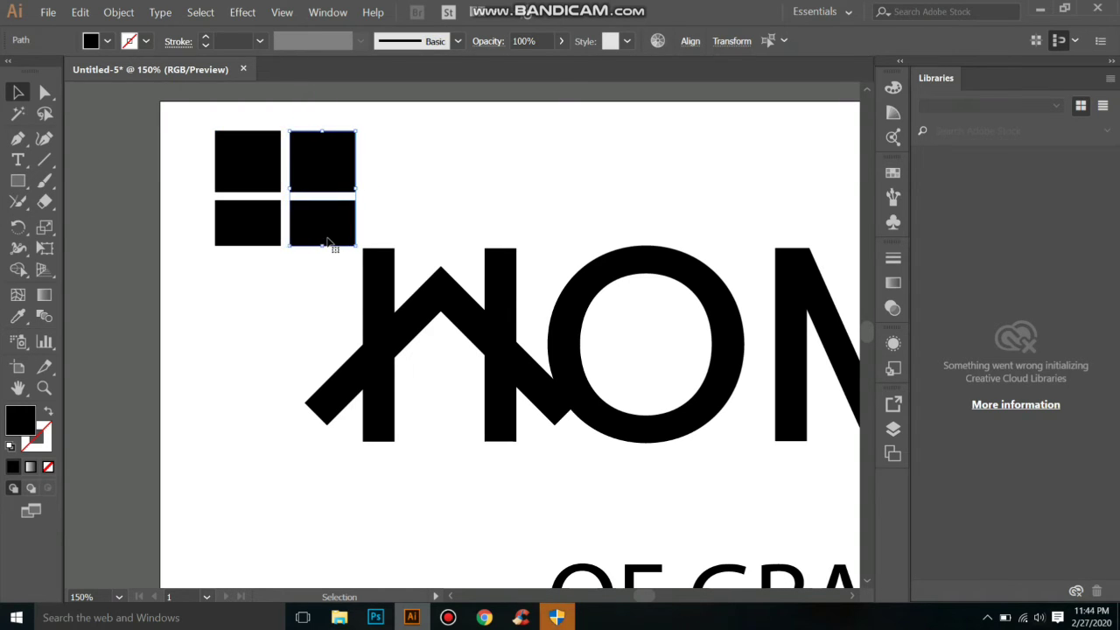
click(295, 284)
drag(191, 125, 360, 167)
click(418, 210)
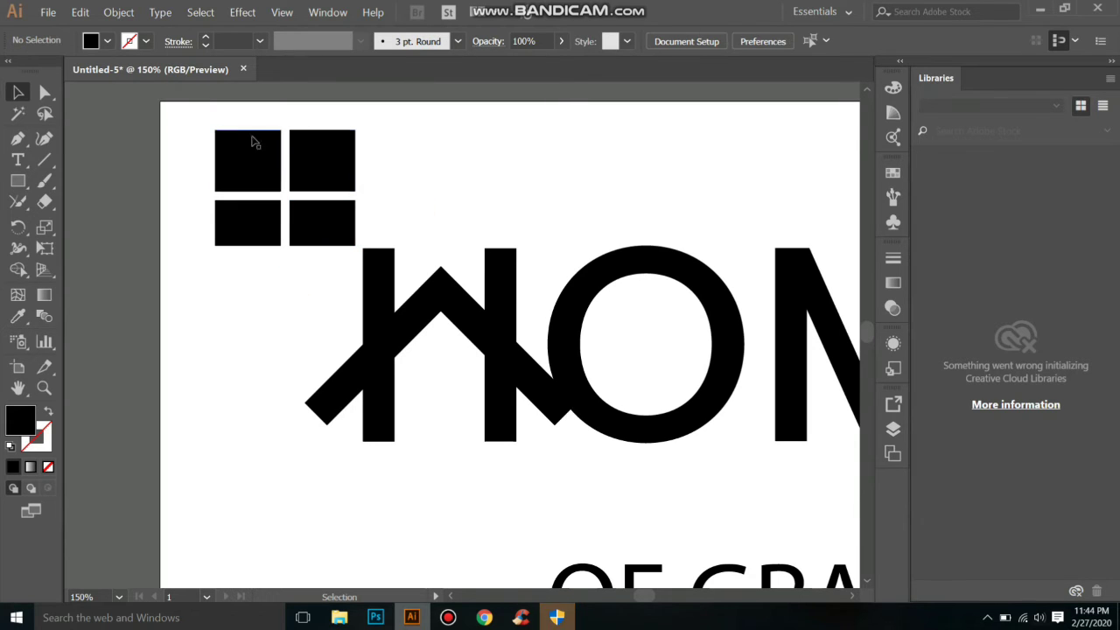
Group the four panes into a single window object.
drag(244, 110, 486, 405)
right_click(317, 205)
click(354, 278)
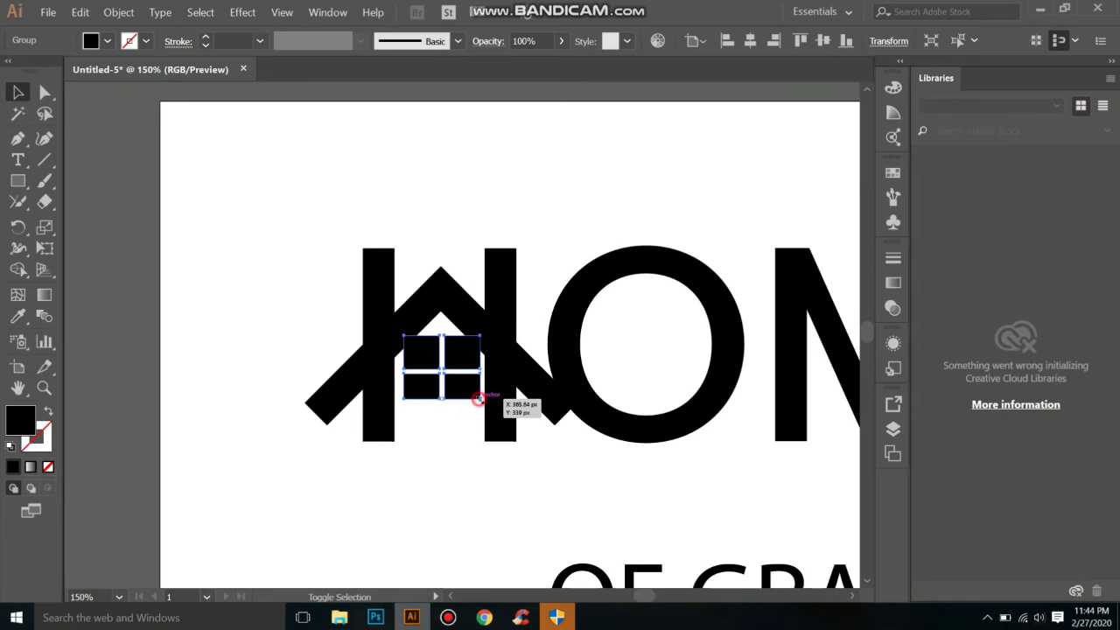
Move the window group down between the stems of the H, below the roof peak.
key(Down)
key(Down)
key(Down)
key(Down)
key(Down)
key(Down)
key(Down)
key(Down)
key(Down)
key(Down)
key(Down)
key(Down)
key(Down)
key(Down)
key(Down)
key(Down)
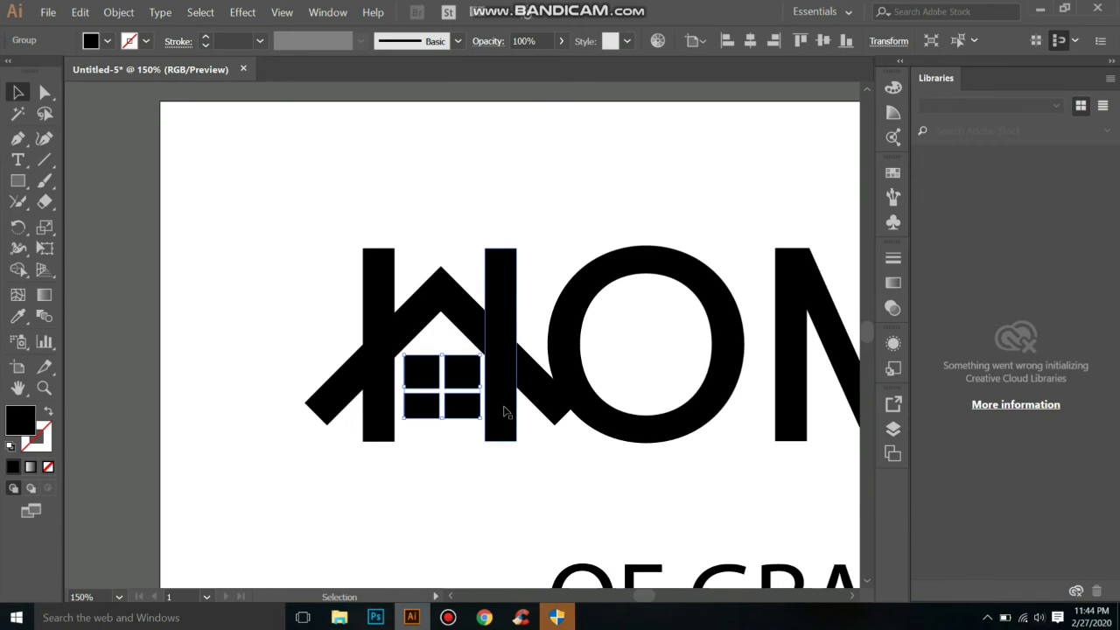
Scale the window group down about its centre and nudge it slightly up and left to centre it under the roof.
key(ctrl+plus)
key(ctrl+plus)
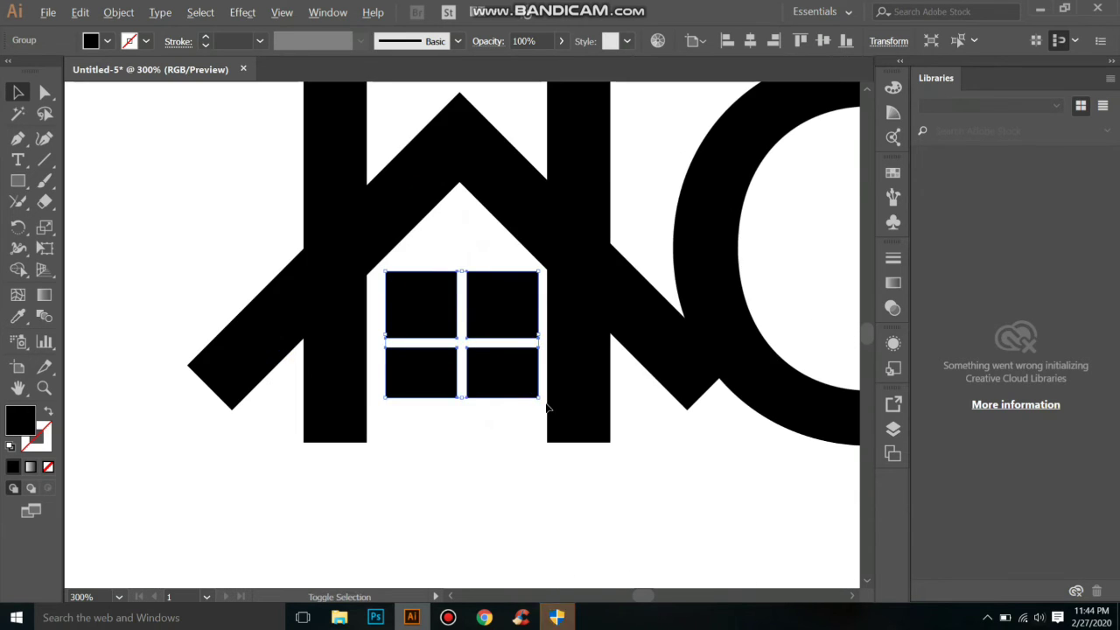
drag(547, 407, 523, 381)
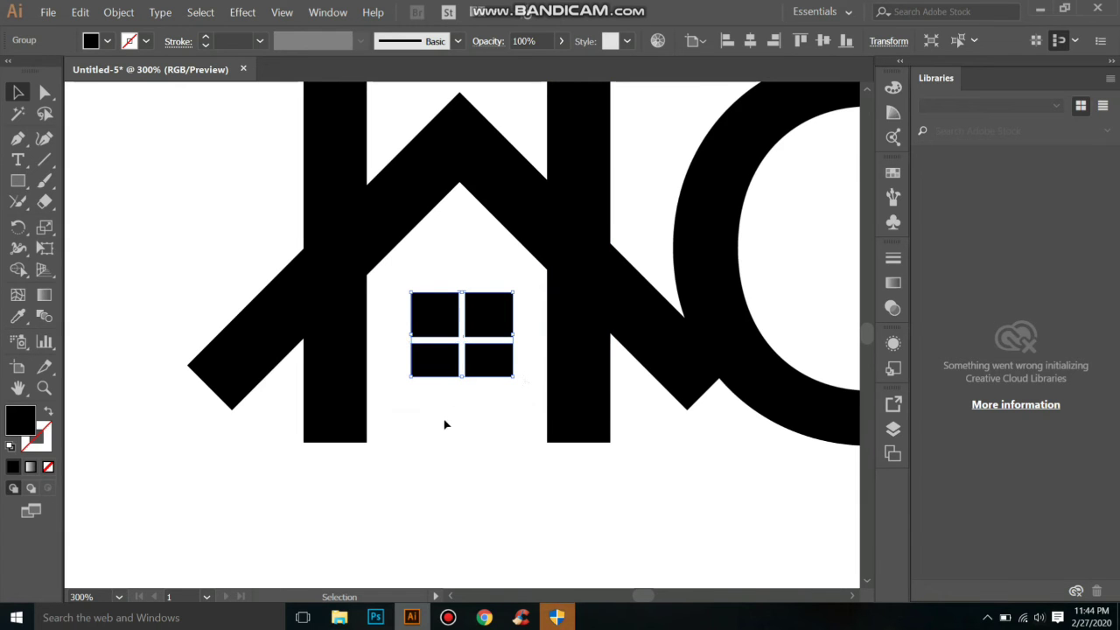
key(Up)
key(Up)
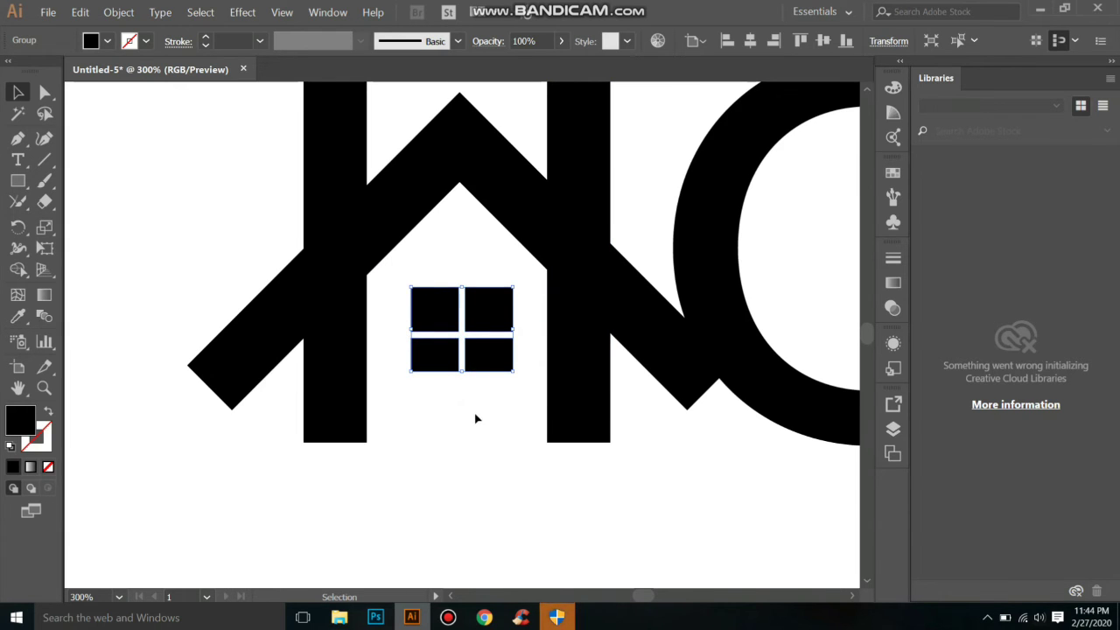
key(Left)
click(475, 418)
Group the window with the H and its roof bars as one house shape.
key(ctrl+minus)
key(ctrl+minus)
key(ctrl+minus)
key(ctrl+minus)
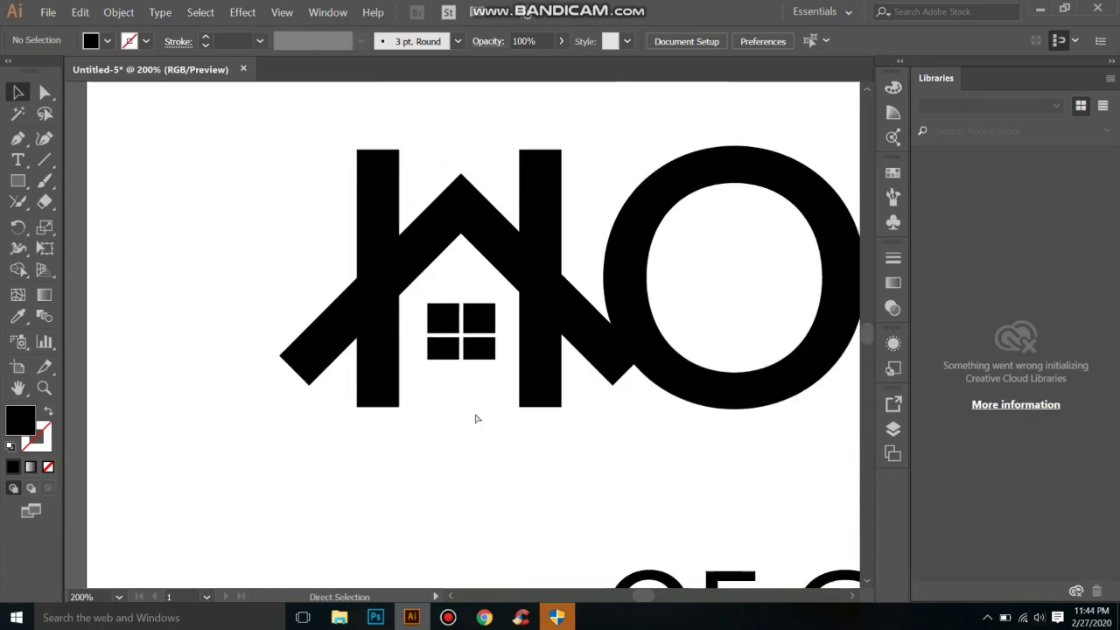
drag(406, 266, 503, 370)
right_click(485, 316)
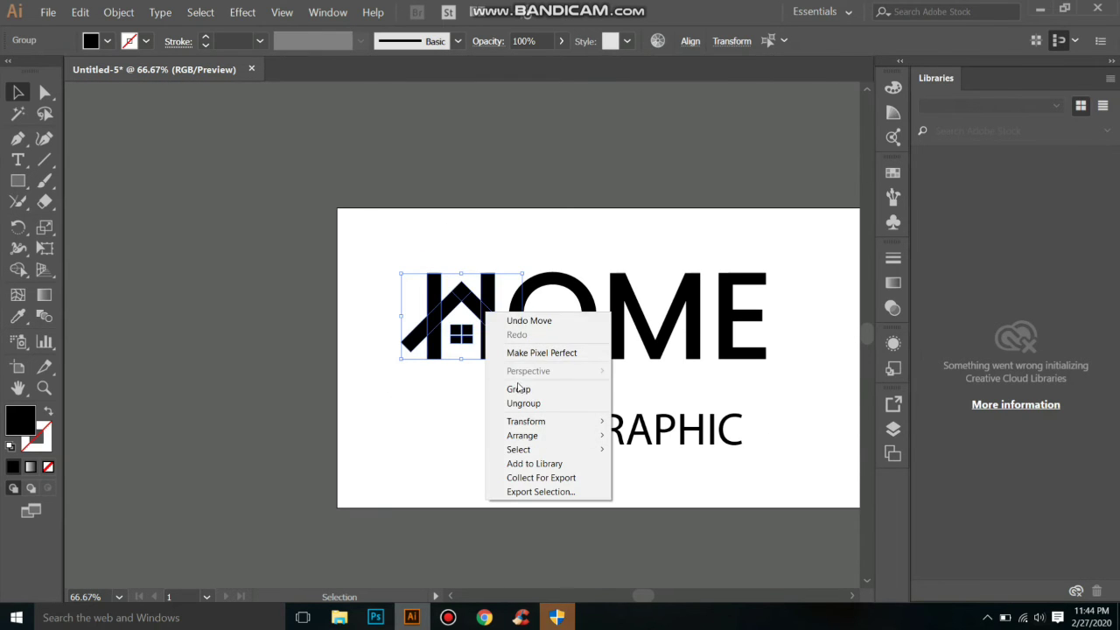
click(512, 389)
Nudge the house-shaped H group to the left so its roof only just meets the O.
key(Left)
key(Left)
key(Left)
key(Left)
key(Left)
key(Left)
key(Left)
key(Left)
key(Left)
key(Left)
key(Left)
key(Left)
key(Left)
key(Left)
key(Left)
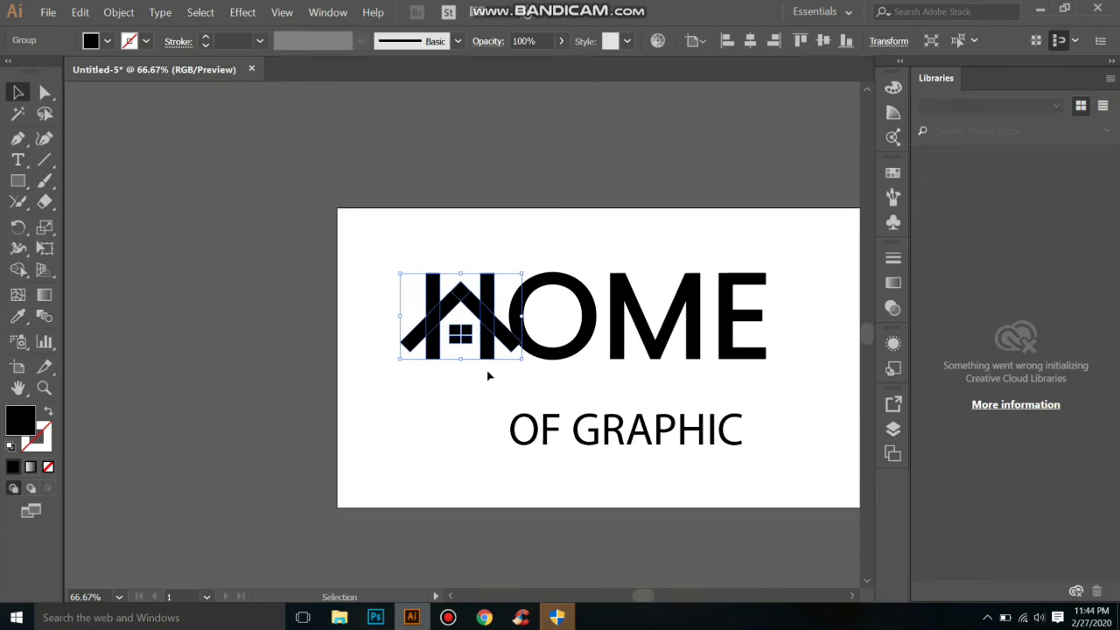
key(Left)
key(Left)
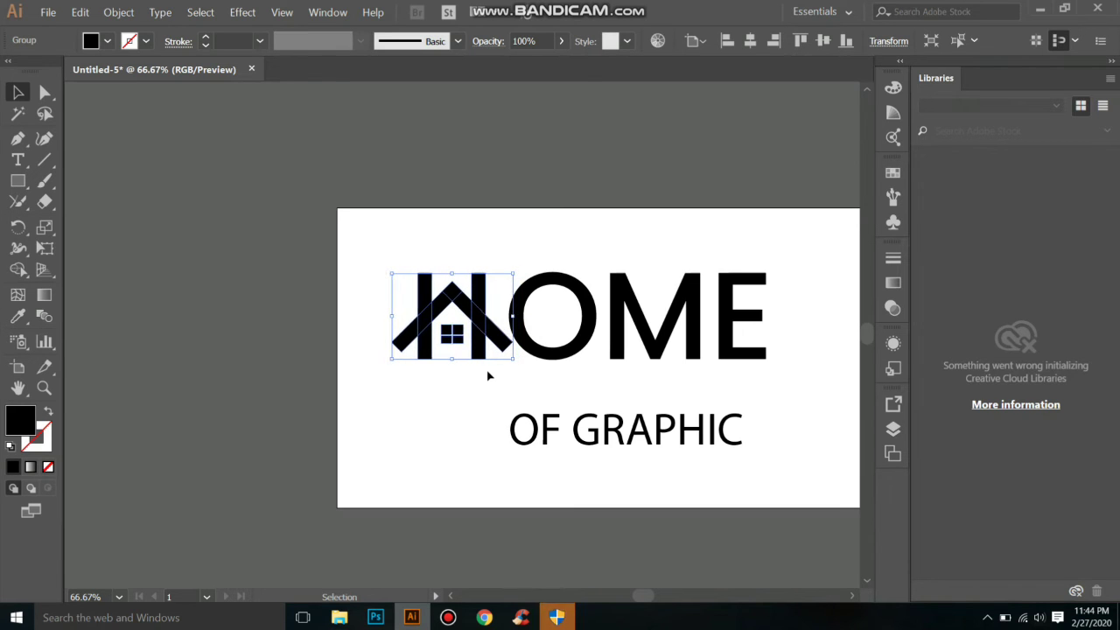
Group the house-shaped H with the letters O, M and E.
click(404, 317)
drag(468, 333, 798, 369)
right_click(626, 329)
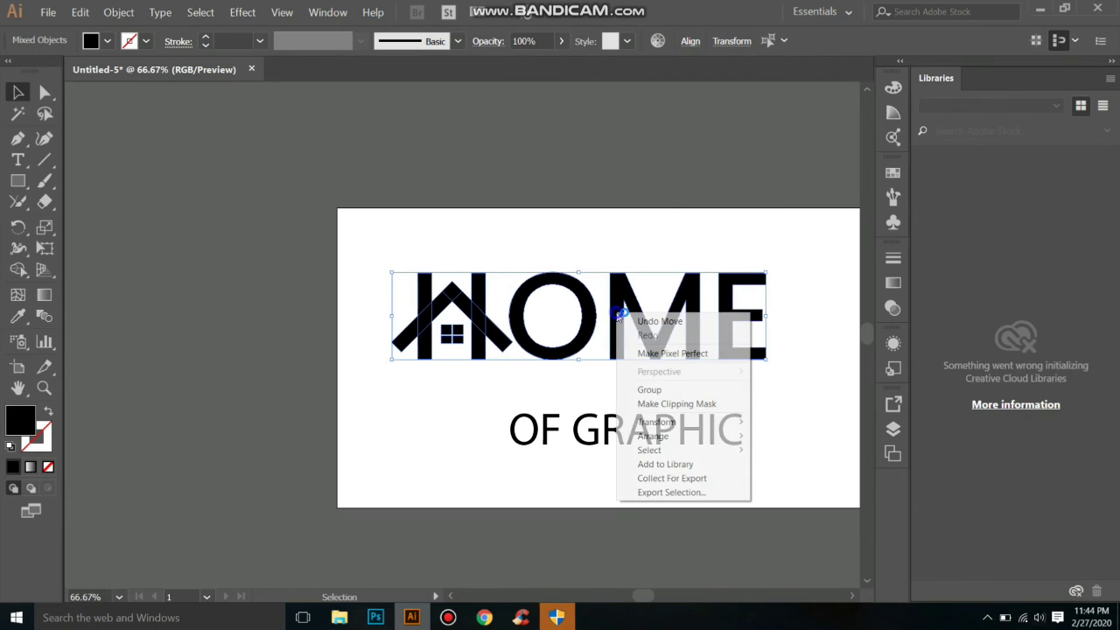
click(643, 390)
click(578, 391)
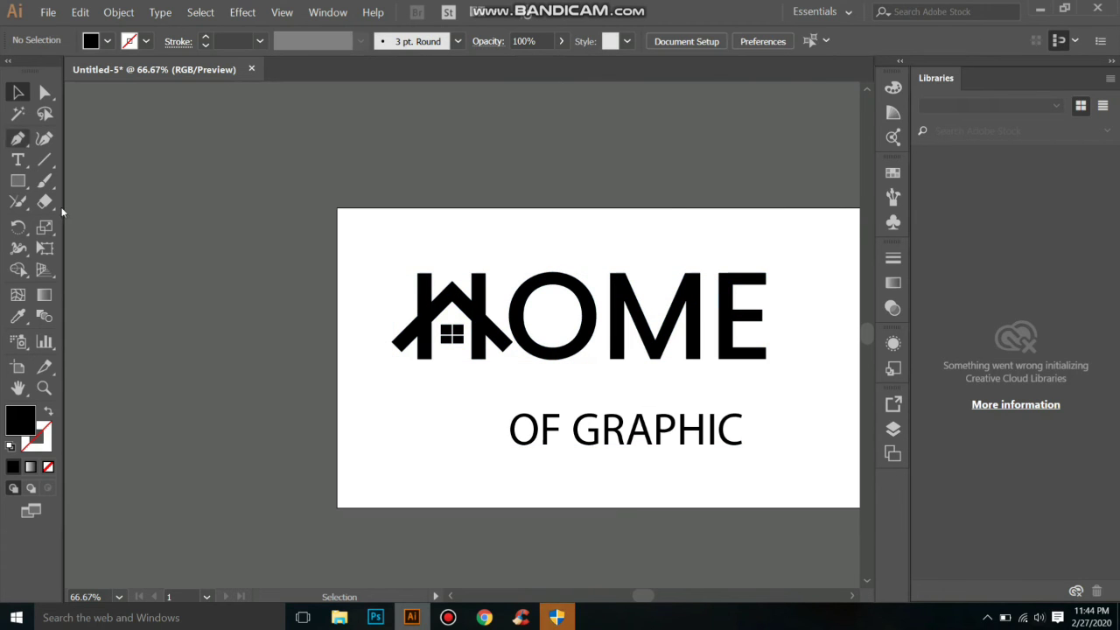
Change the case of the "OF GRAPHIC" text to Title Case.
drag(505, 400, 648, 454)
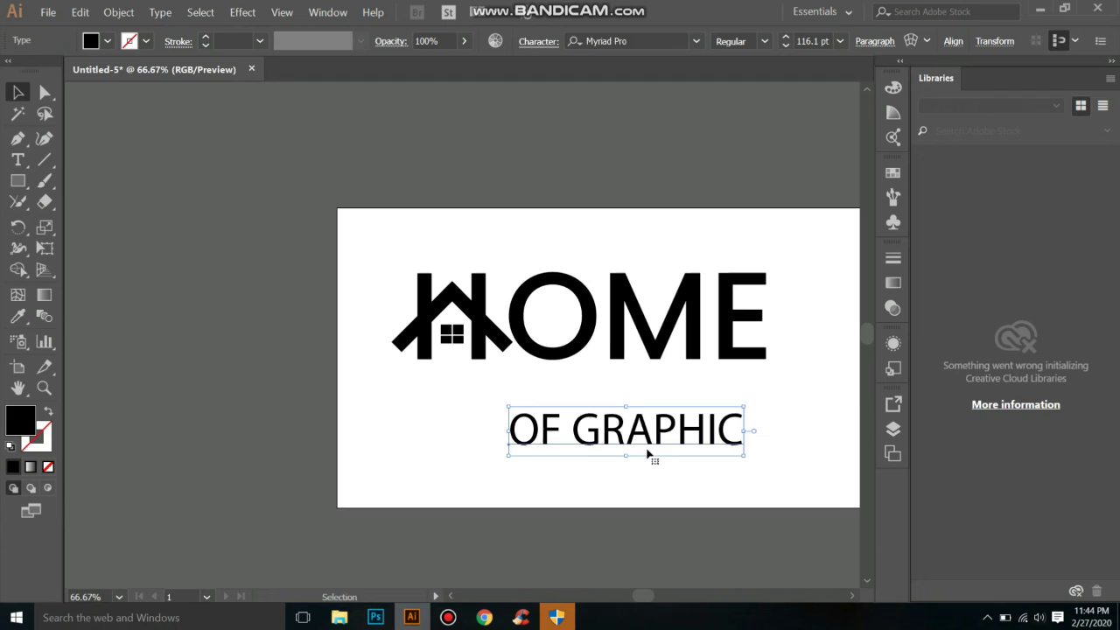
click(160, 13)
mouse_move(241, 212)
click(413, 229)
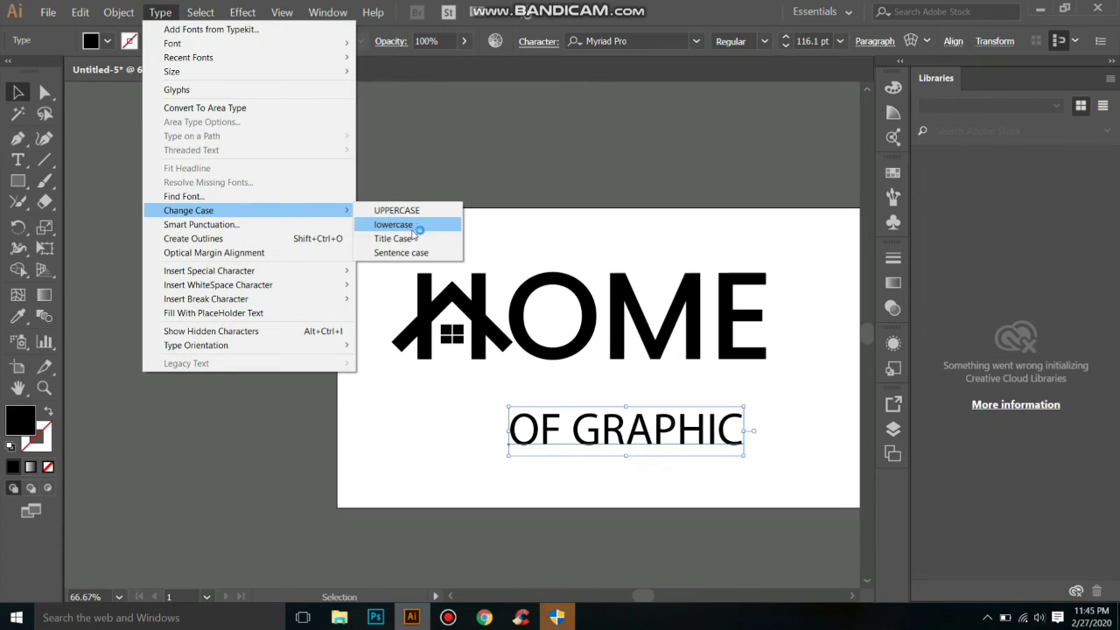
click(411, 238)
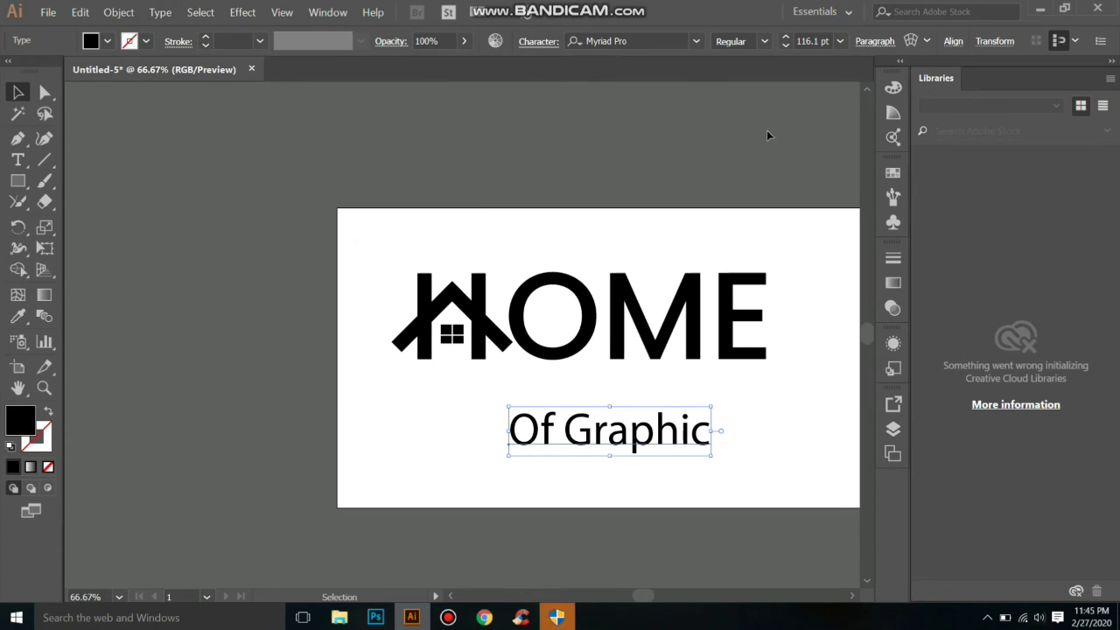
Reduce the "Of Graphic" text to 107 pt and move it just beneath HOME, its right end flush with the E.
click(785, 45)
click(785, 45)
click(785, 45)
click(786, 46)
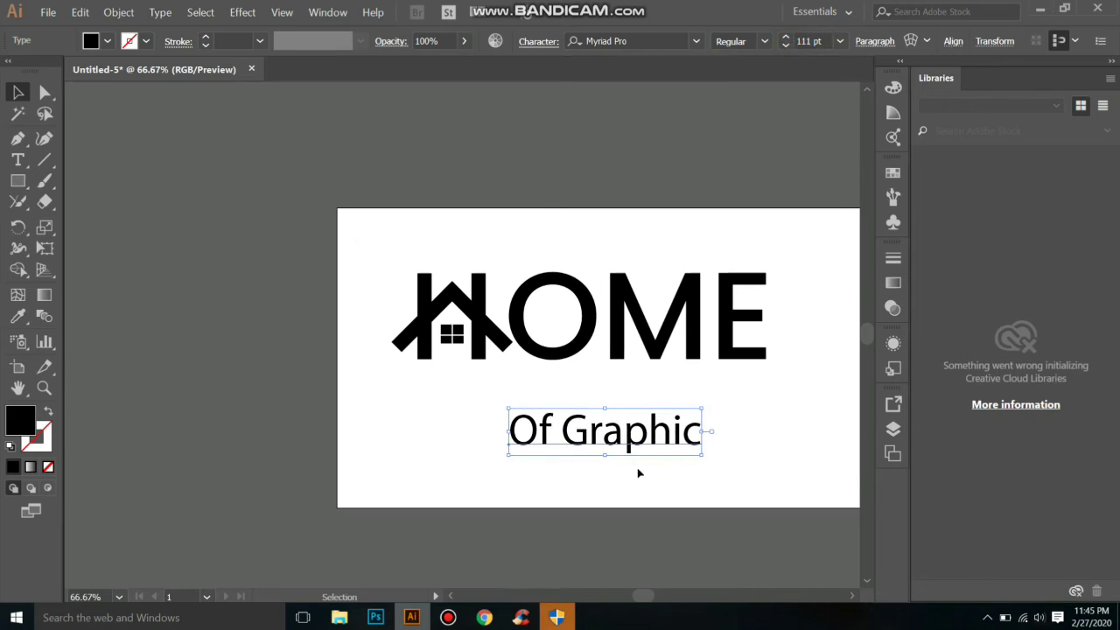
drag(644, 435, 726, 411)
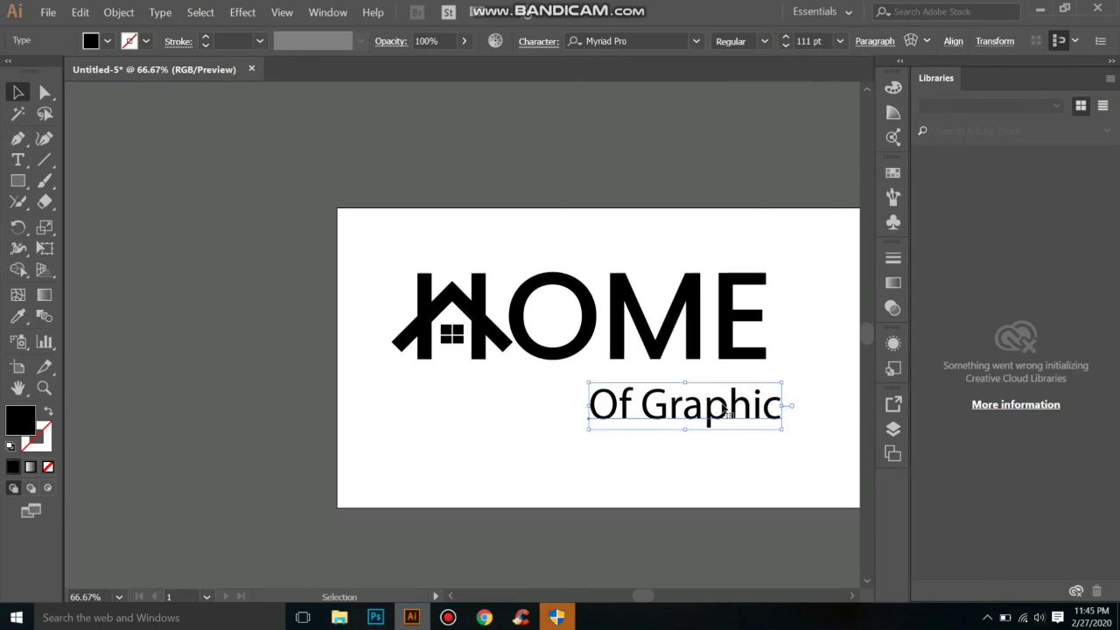
click(785, 47)
click(785, 47)
click(786, 47)
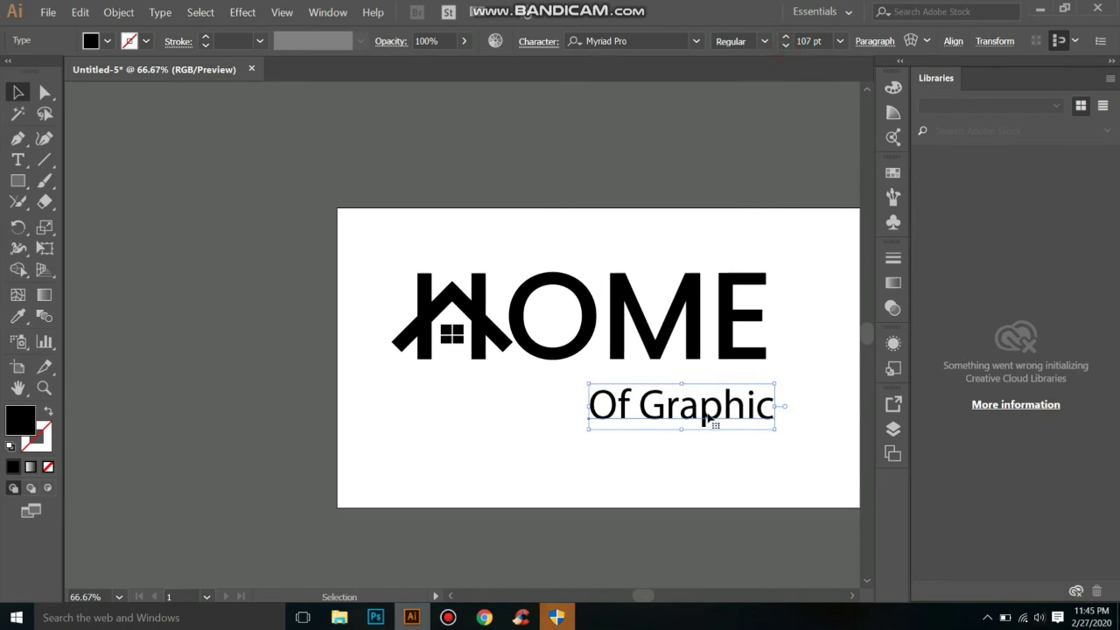
drag(699, 420, 691, 411)
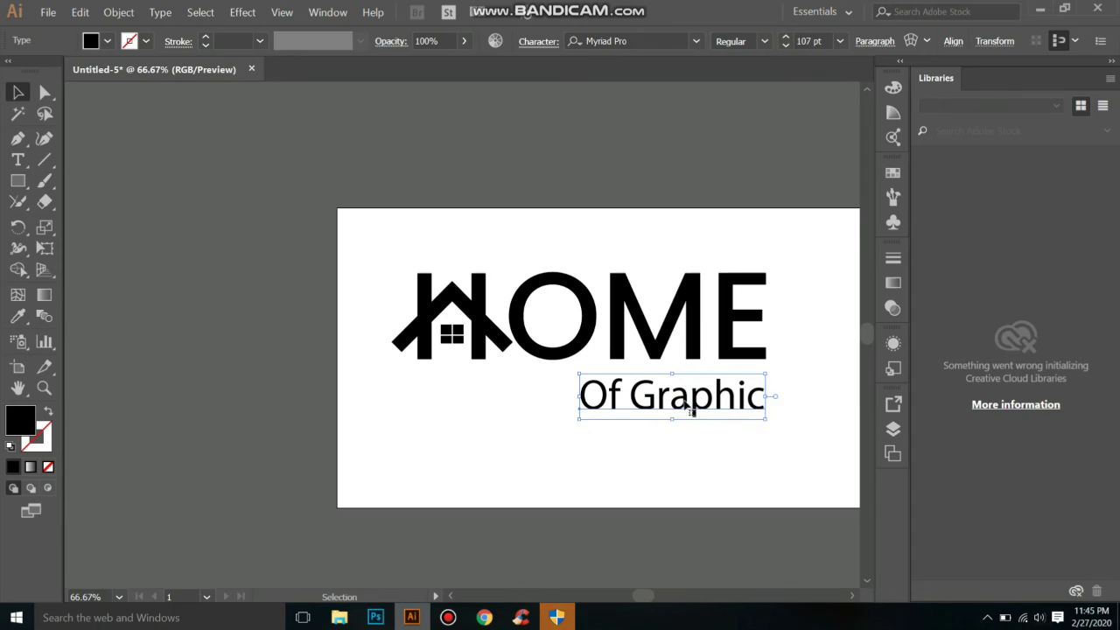
Set the tracking of "Of Graphic" to 200 and move the text so it starts under the O's left edge.
click(384, 44)
click(537, 44)
click(504, 167)
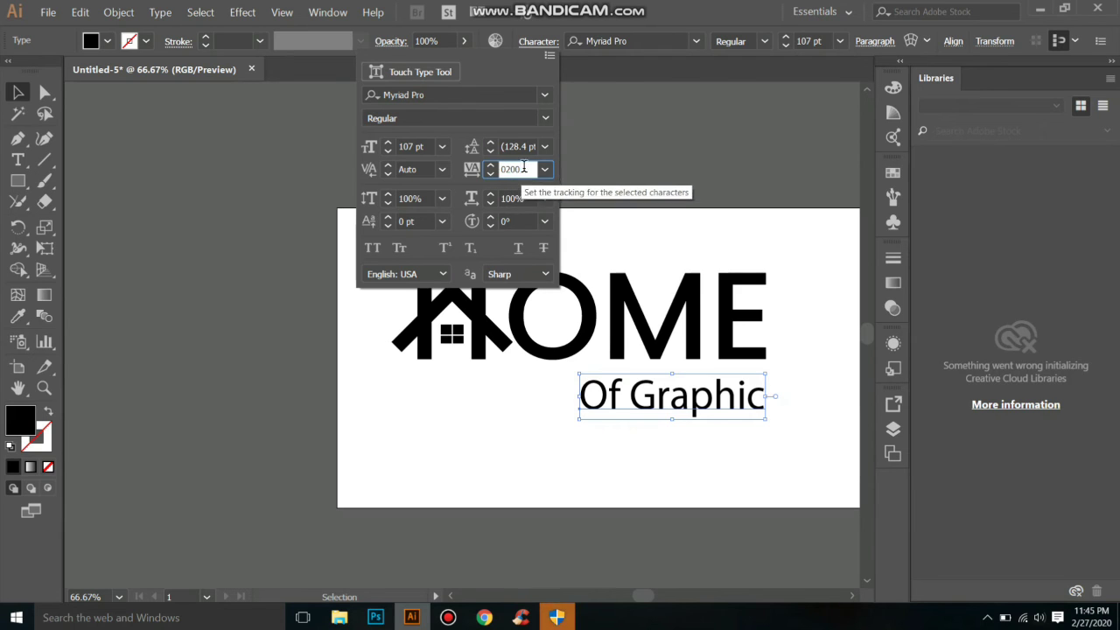
key(Return)
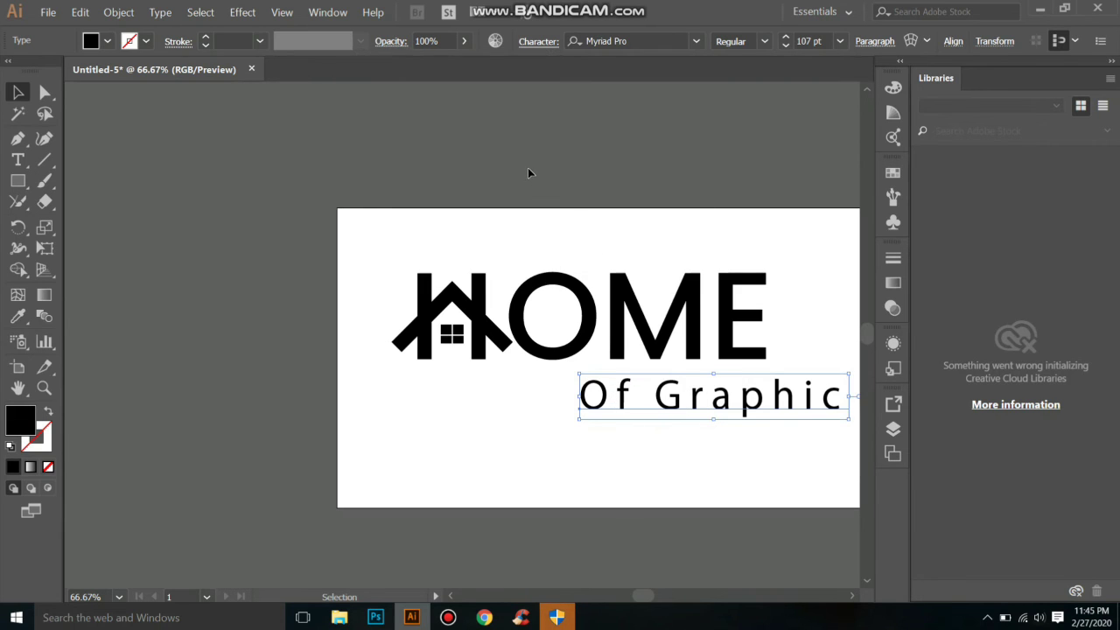
drag(599, 405, 531, 402)
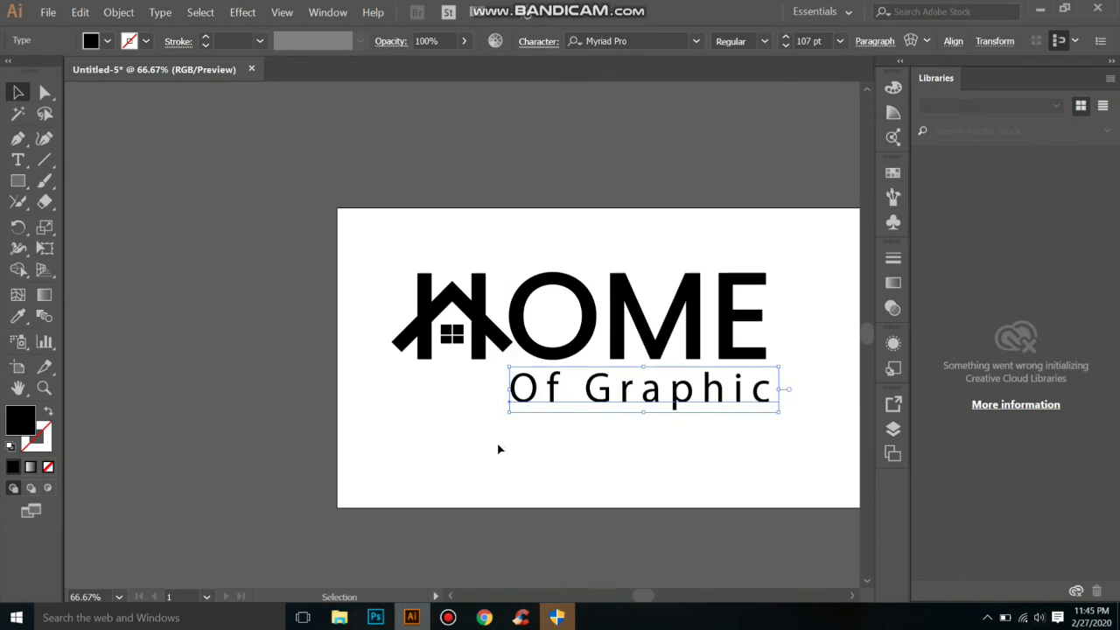
click(498, 447)
Draw a horizontal line beneath the house, ending just before "Of Graphic", and set its stroke weight to 11 pt.
click(46, 164)
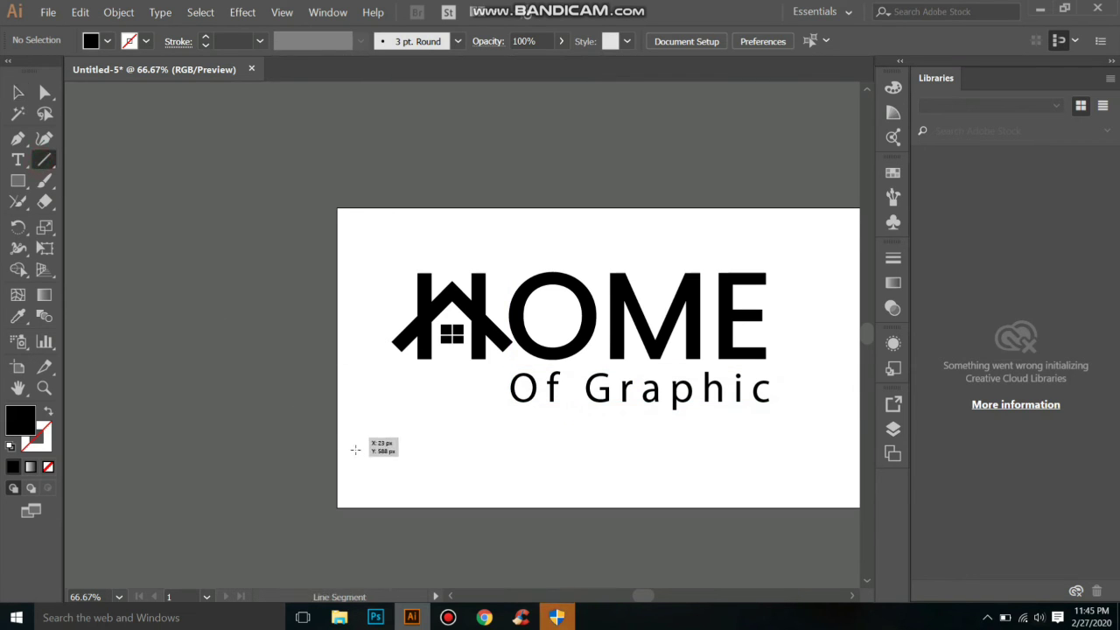
drag(391, 391, 501, 391)
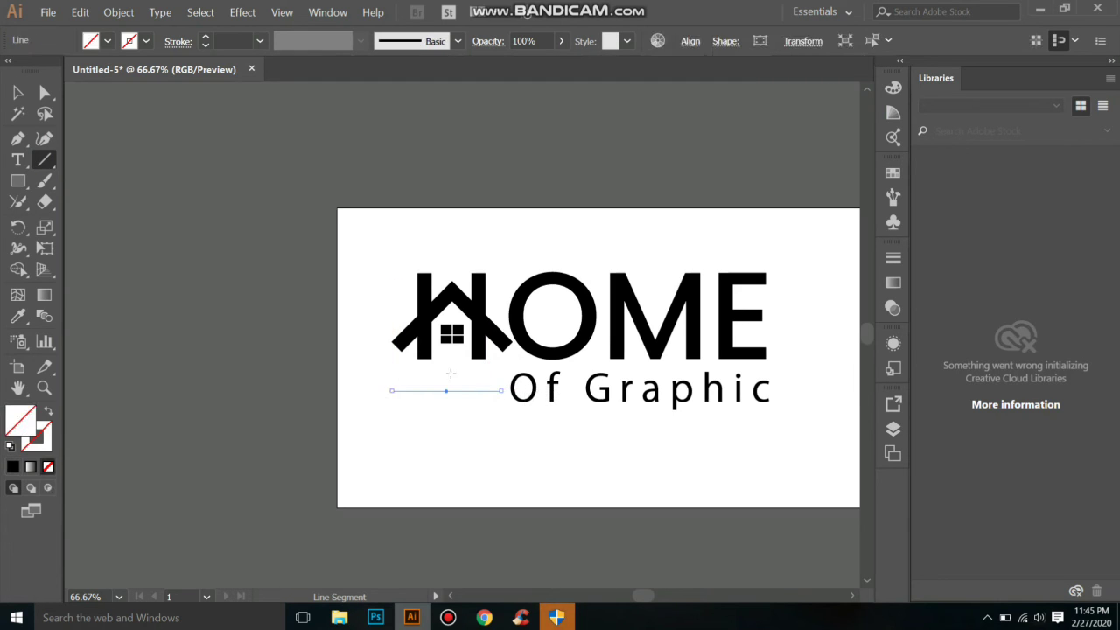
click(205, 39)
click(206, 40)
click(206, 39)
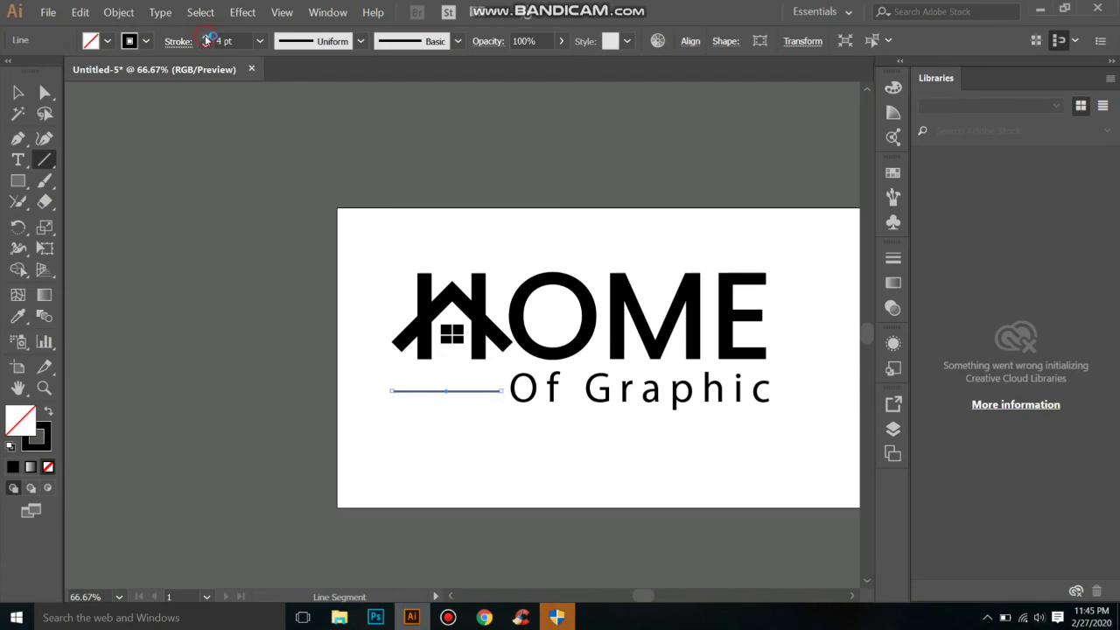
click(206, 40)
click(206, 39)
click(206, 39)
click(206, 39)
click(205, 39)
click(206, 39)
click(205, 39)
click(205, 40)
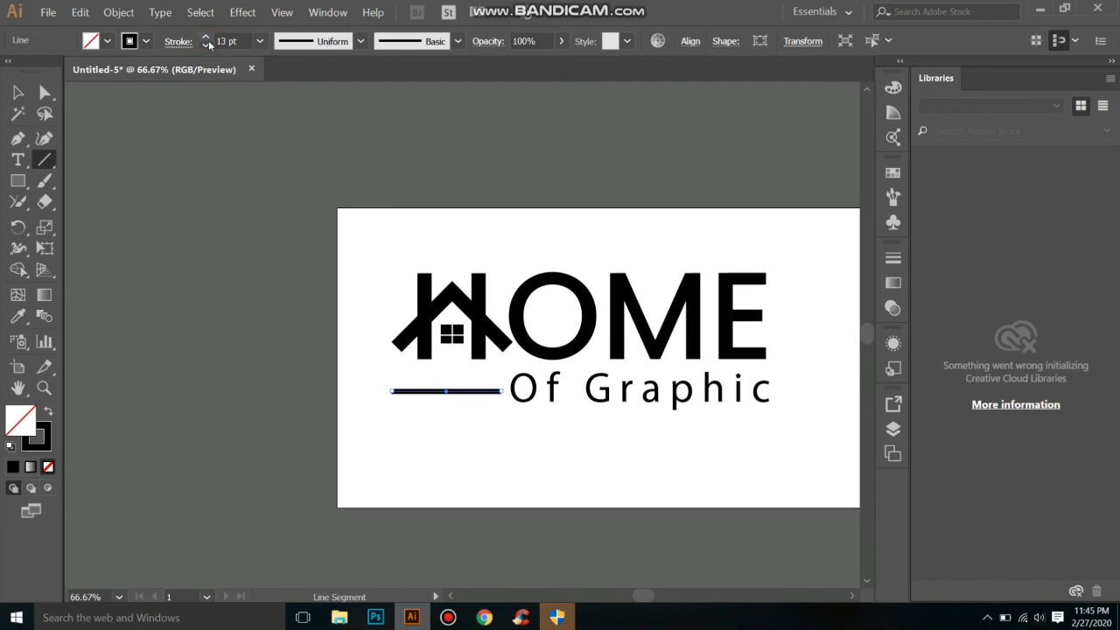
click(205, 45)
click(205, 46)
Expand the line's fill and stroke into a solid shape and deselect it.
click(106, 12)
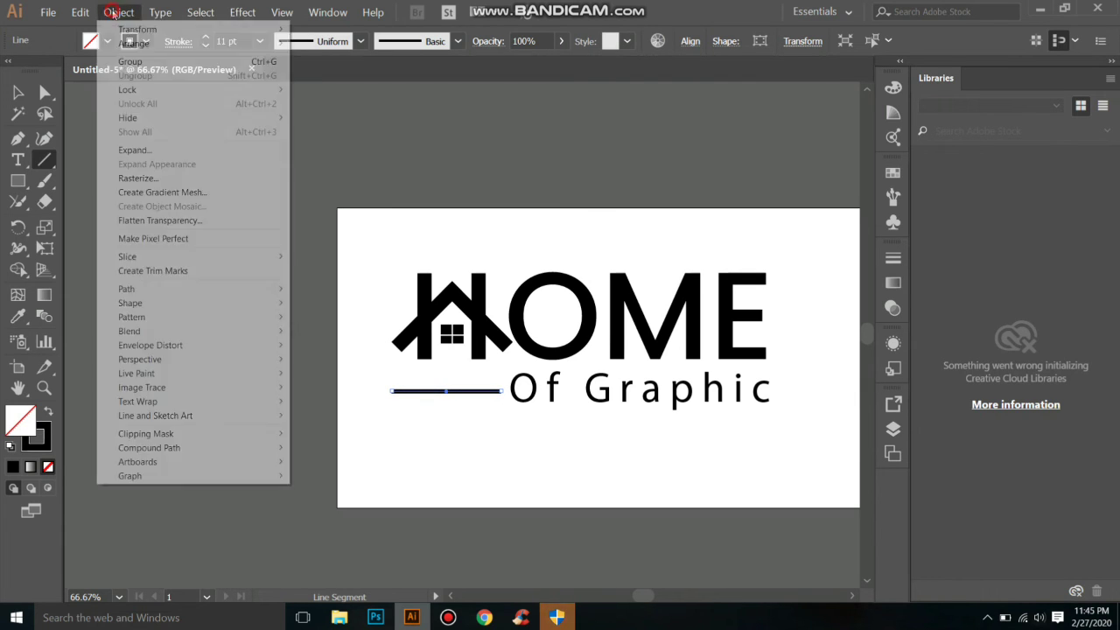
mouse_move(175, 290)
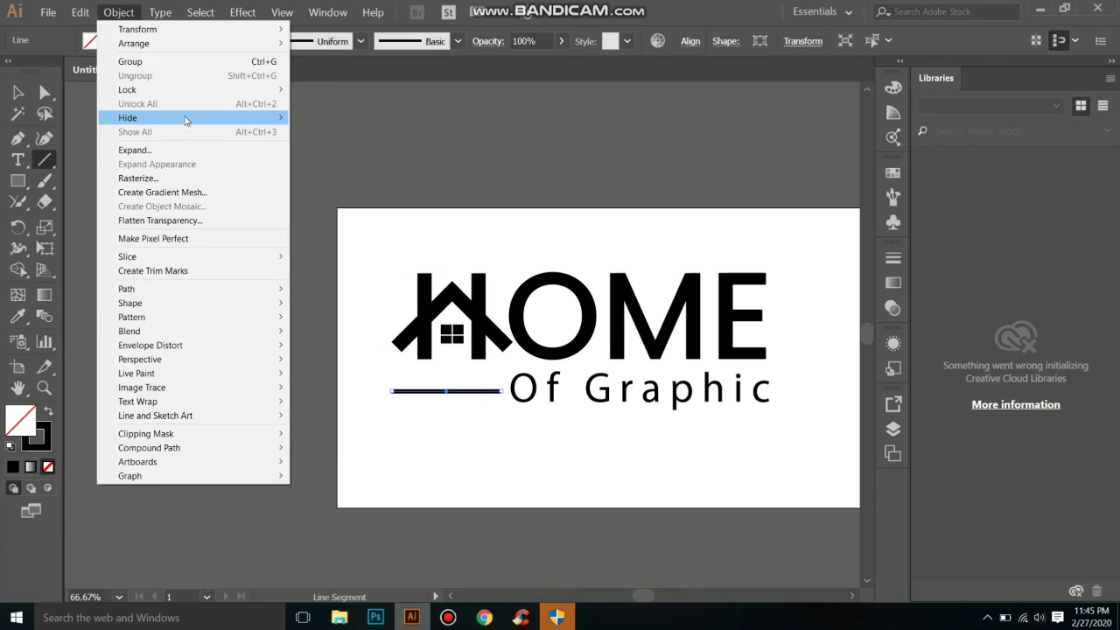
click(180, 151)
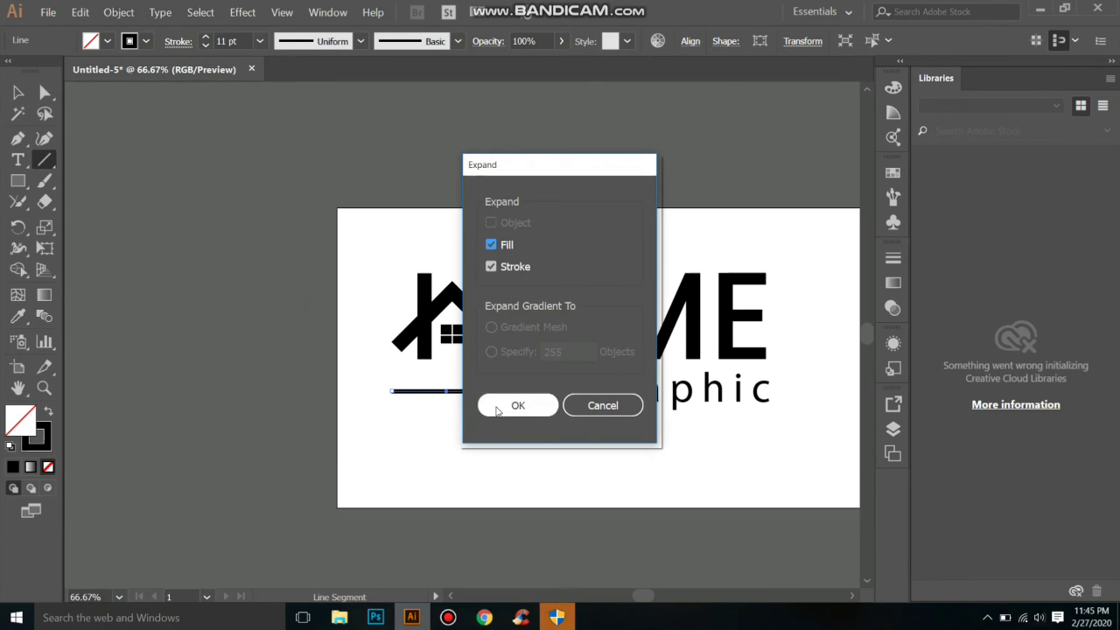
click(511, 403)
click(18, 91)
click(248, 277)
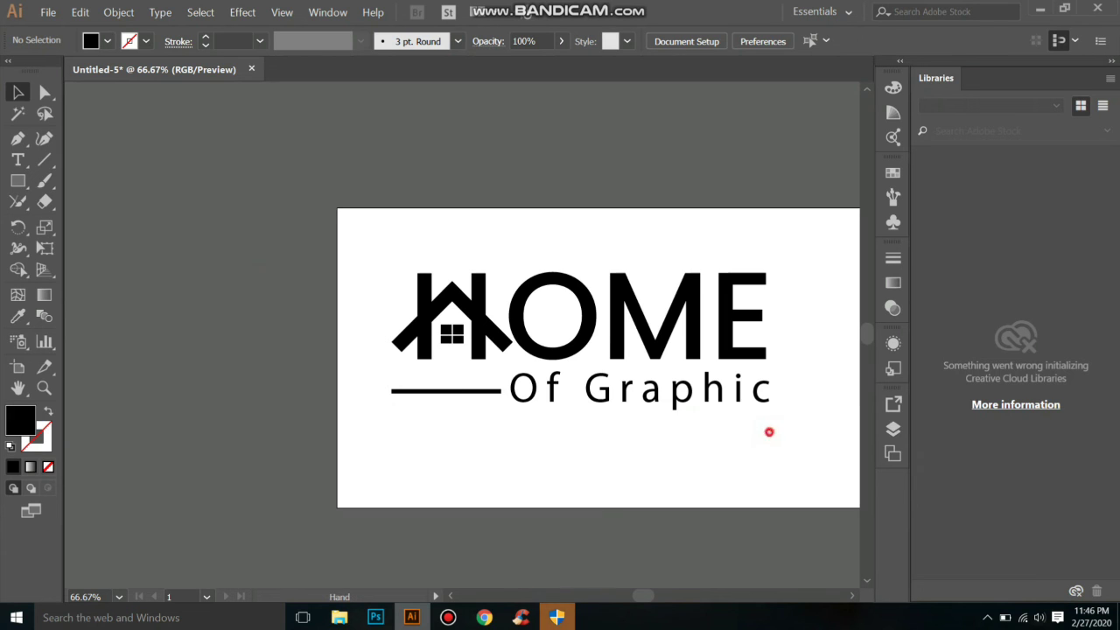
Group the HOME lettering, the accent line and the "Of Graphic" text together, and check that they select as one object.
drag(769, 431, 667, 405)
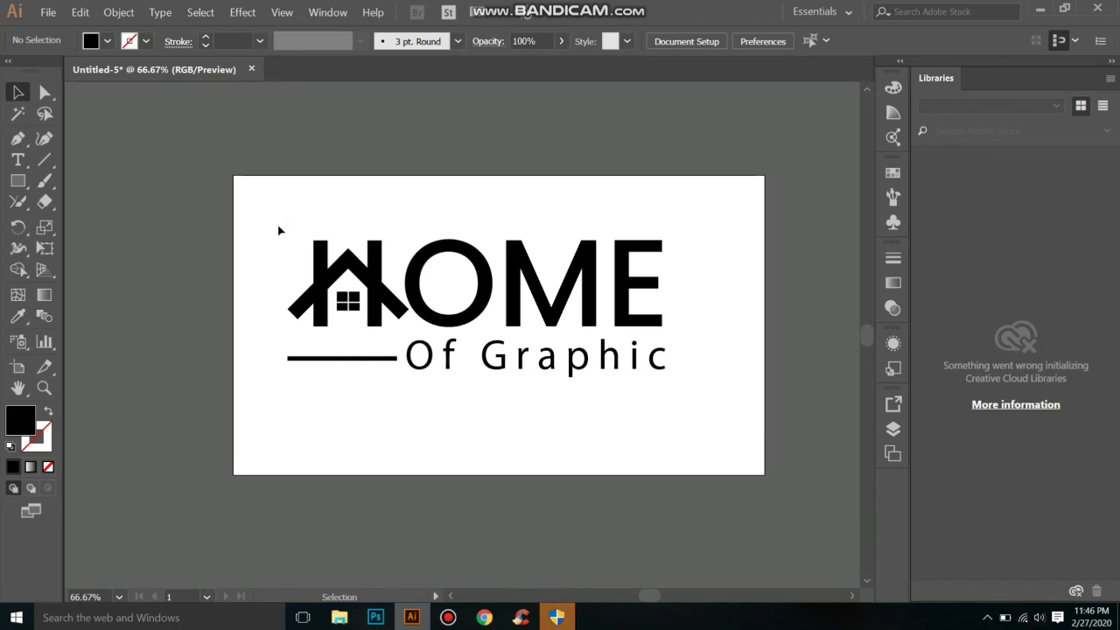
drag(279, 230, 719, 390)
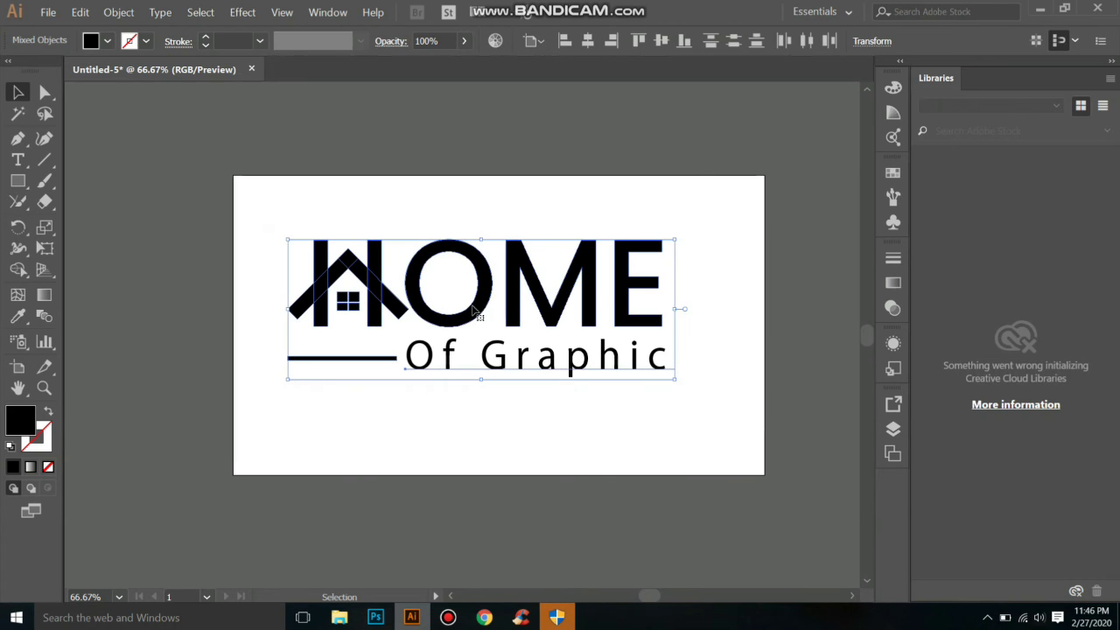
right_click(511, 300)
click(533, 367)
click(535, 405)
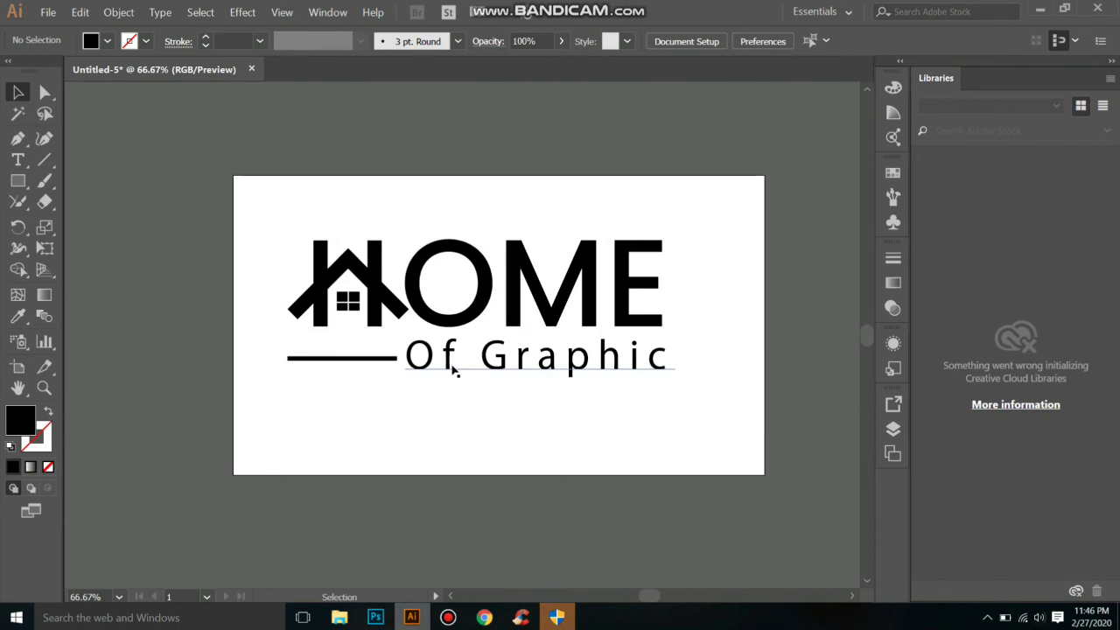
drag(405, 349, 672, 382)
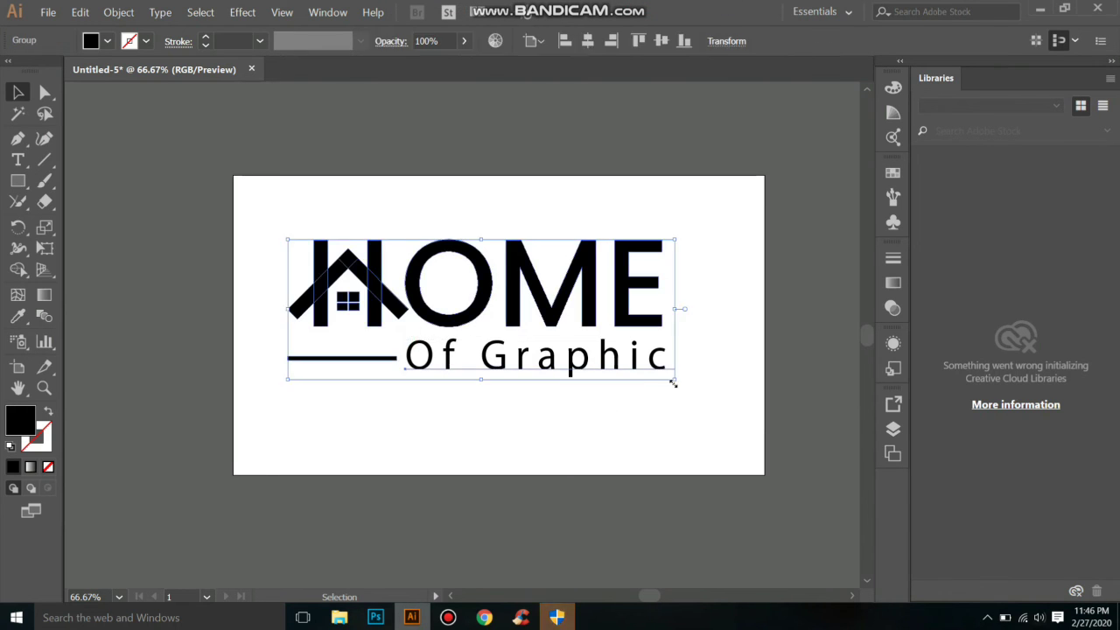
click(460, 443)
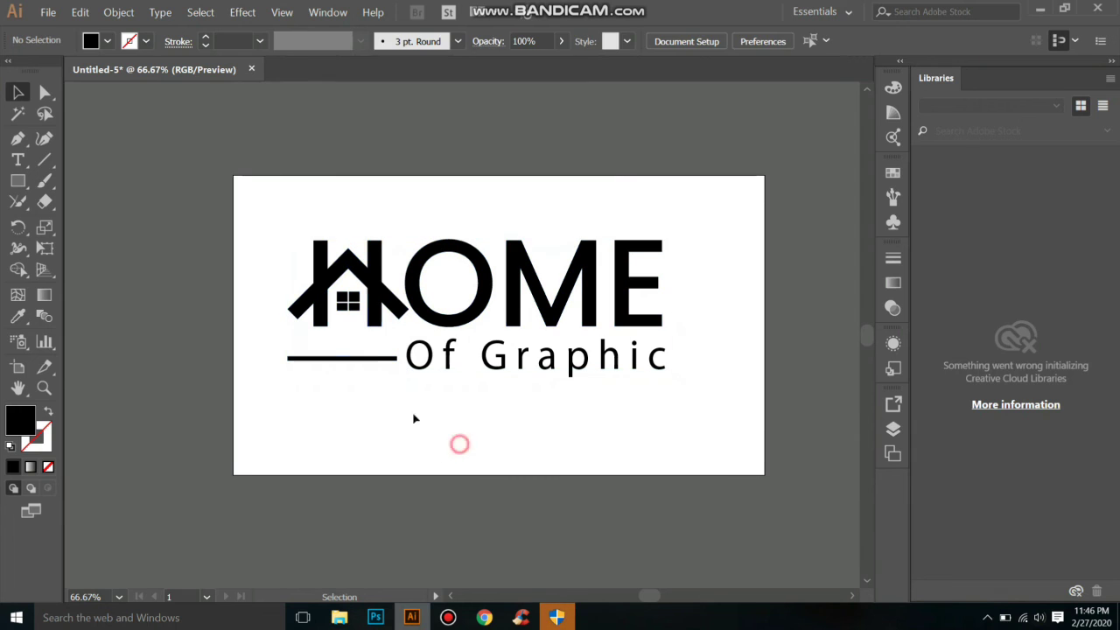
Ungroup the logo so its lettering, line and tagline are separate objects again.
click(404, 348)
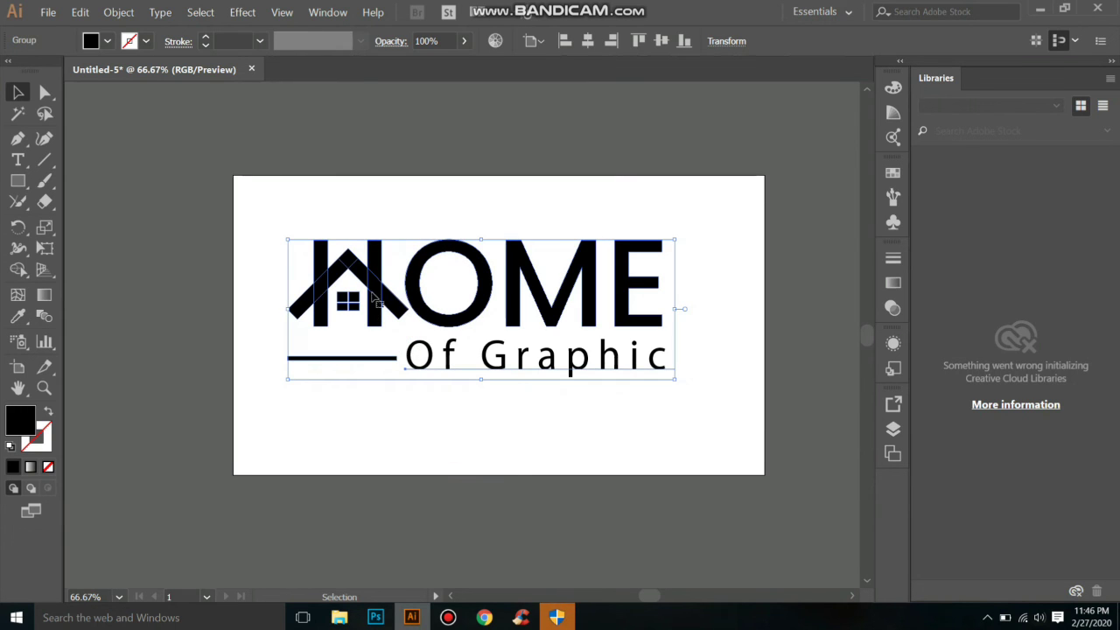
right_click(374, 297)
click(424, 385)
click(437, 417)
Expand the "Of Graphic" text's object and fill into solid shapes and deselect it.
click(409, 350)
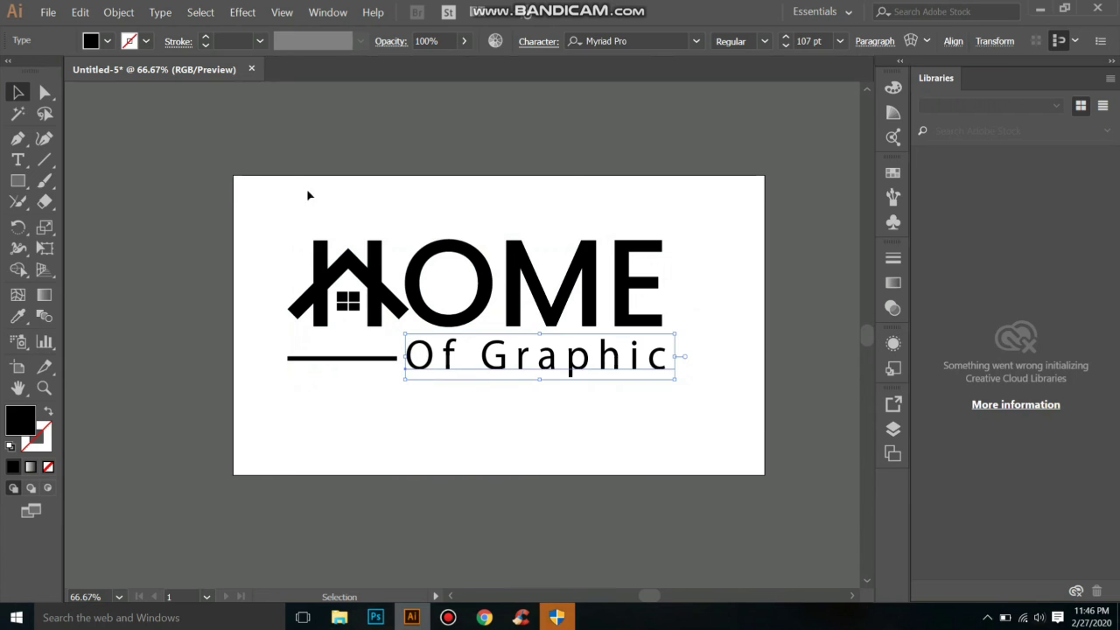
click(119, 11)
click(210, 149)
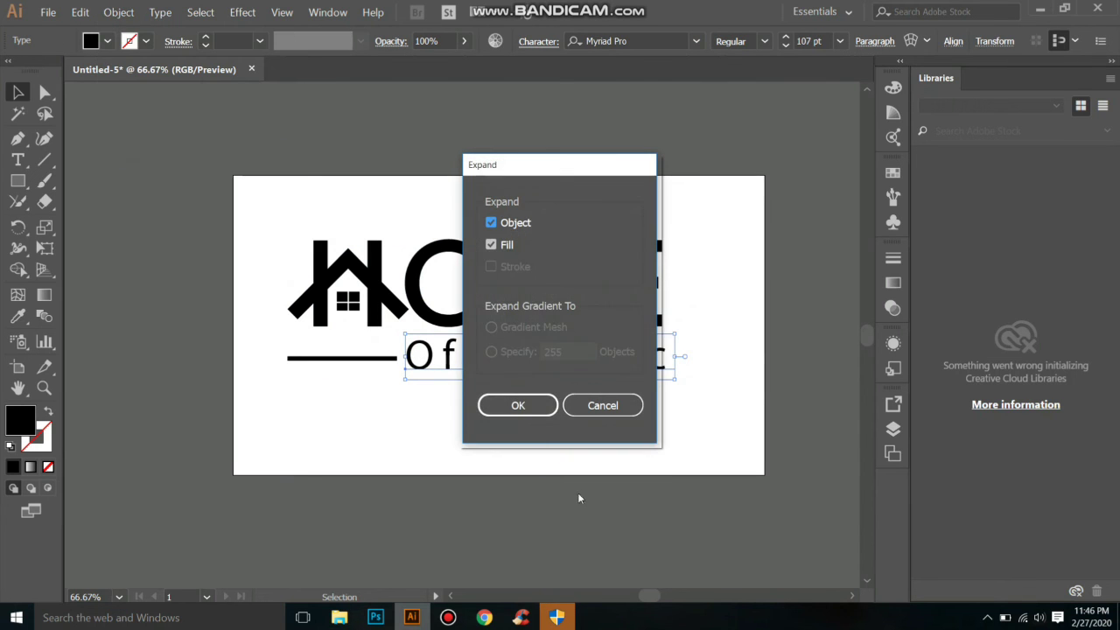
click(500, 399)
click(499, 406)
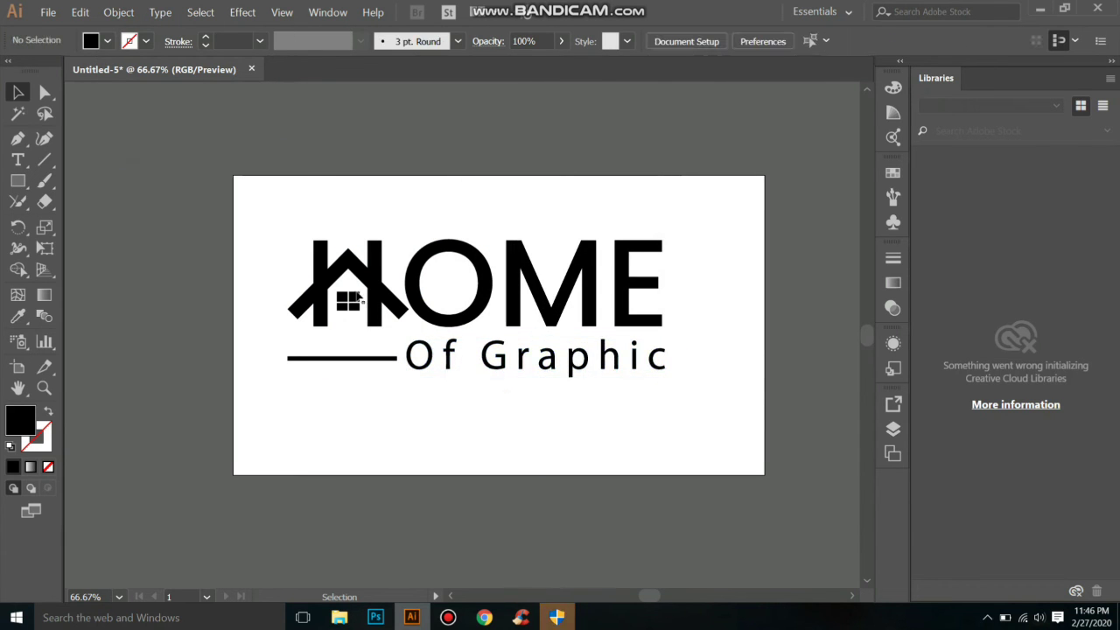
Group all parts of the logo, including the expanded "Of Graphic" shapes, and deselect the result.
drag(288, 239, 685, 426)
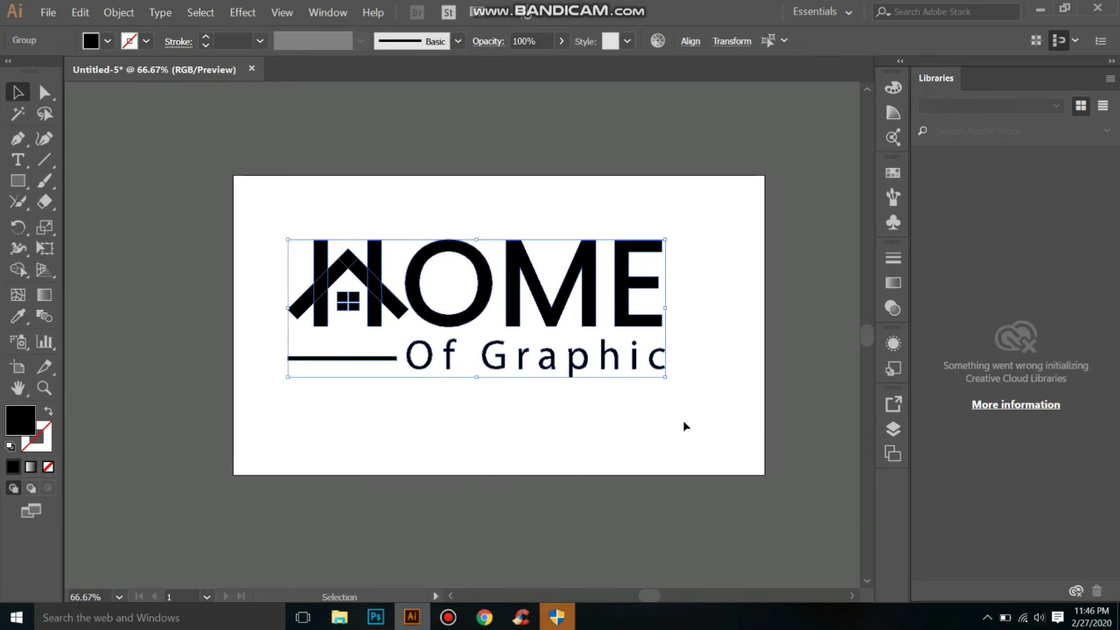
right_click(476, 314)
click(525, 391)
click(528, 412)
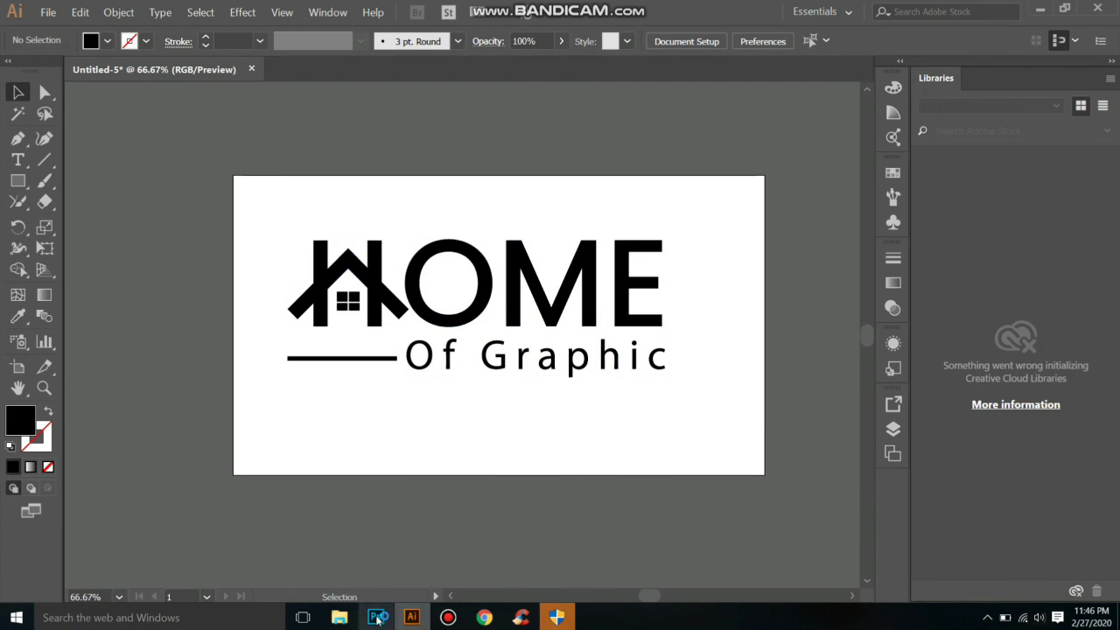
Switch to Photoshop and the Logo Mockup-4.psd document.
click(378, 617)
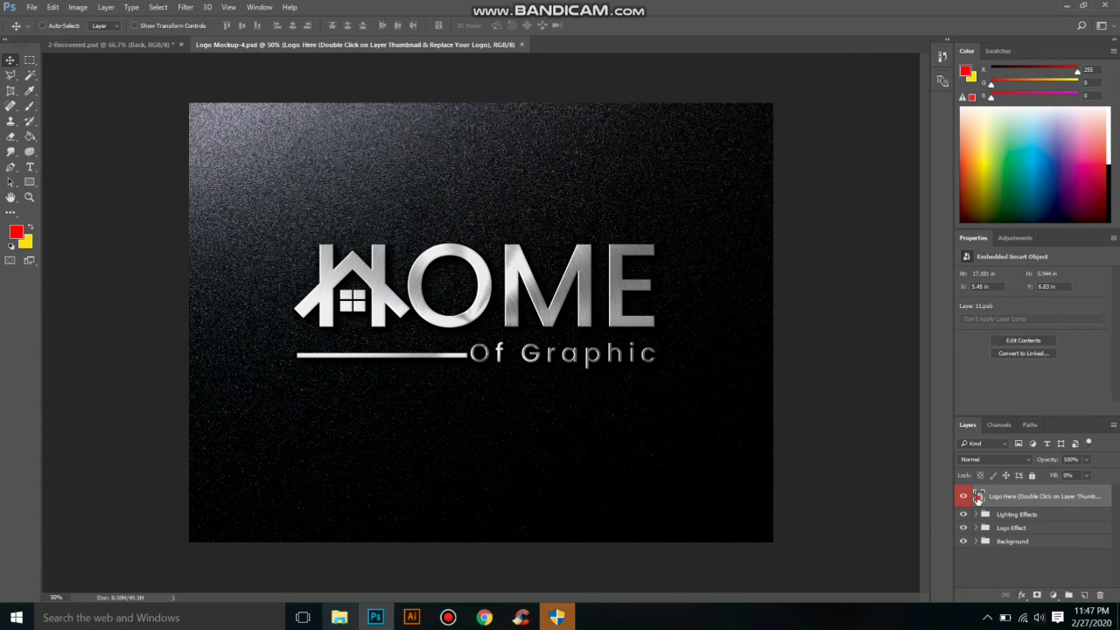